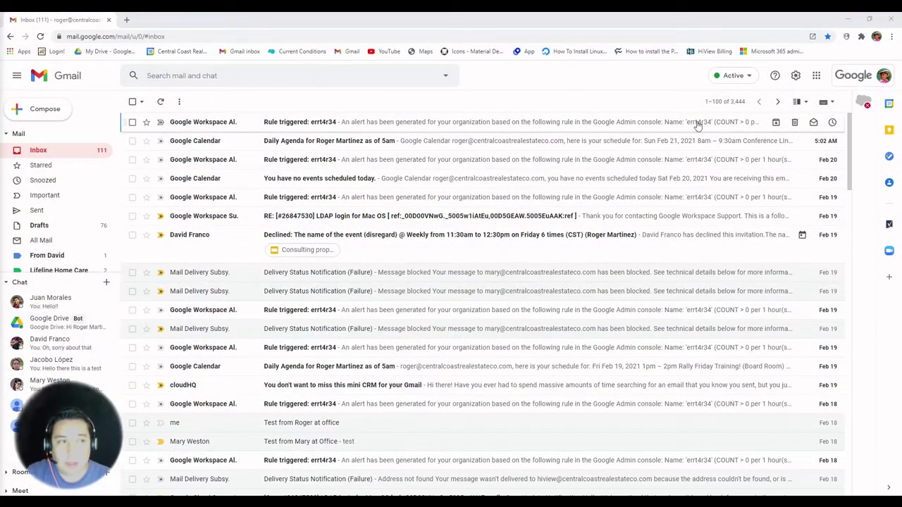
Place the Groups icon in the first slot of Gmail's Google apps grid.
{"action": "left_click", "coordinate": [814, 76]}
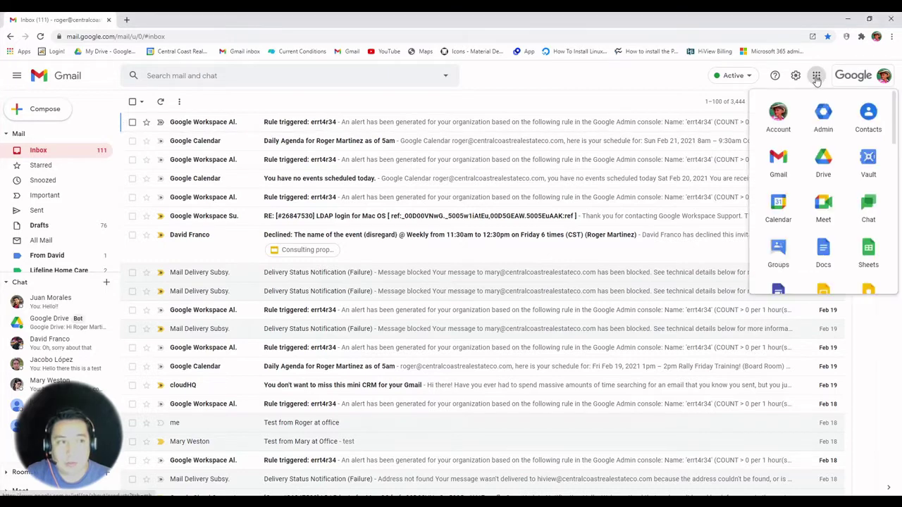
{"action": "scroll", "coordinate": [810, 179], "scroll_direction": "down", "scroll_amount": 2}
{"action": "scroll", "coordinate": [787, 165], "scroll_direction": "up", "scroll_amount": 1}
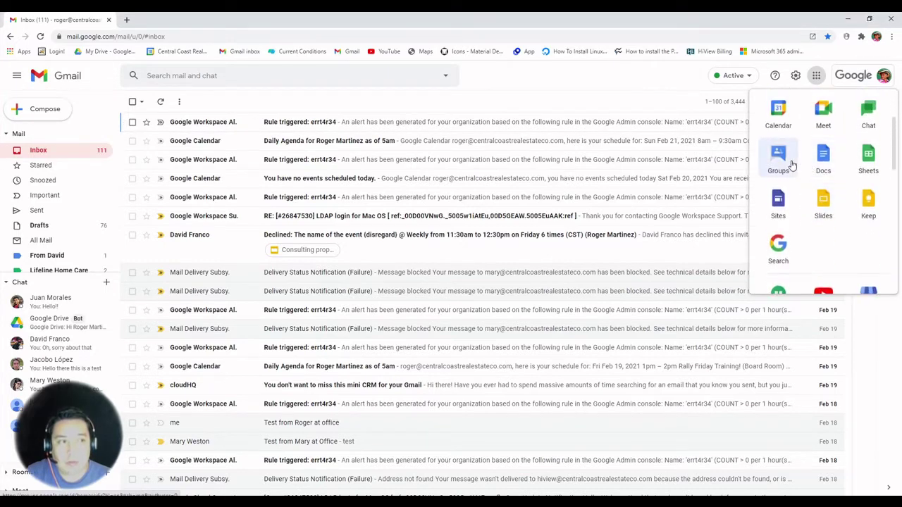
{"action": "scroll", "coordinate": [780, 162], "scroll_direction": "up", "scroll_amount": 2}
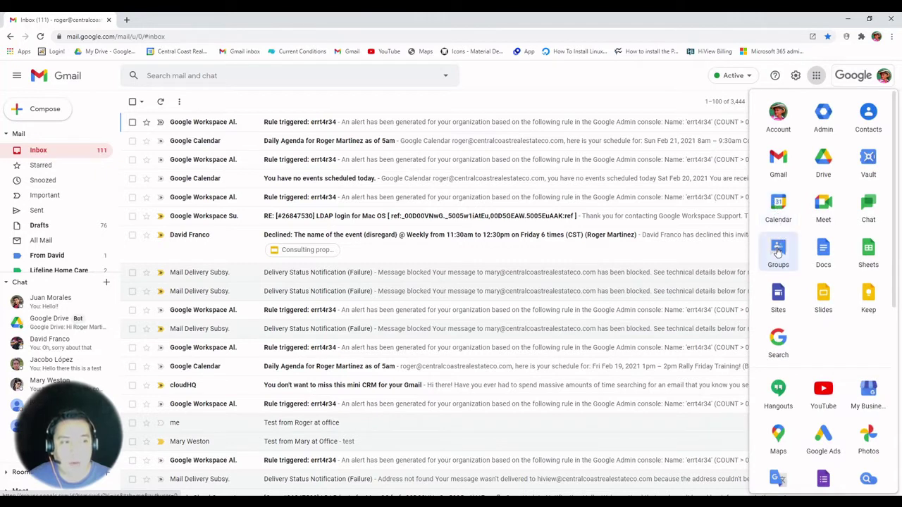
{"action": "left_click_drag", "start_coordinate": [778, 251], "coordinate": [780, 117]}
Launch Google Groups from the apps grid and look over the accounts payable group.
{"action": "left_click", "coordinate": [780, 118]}
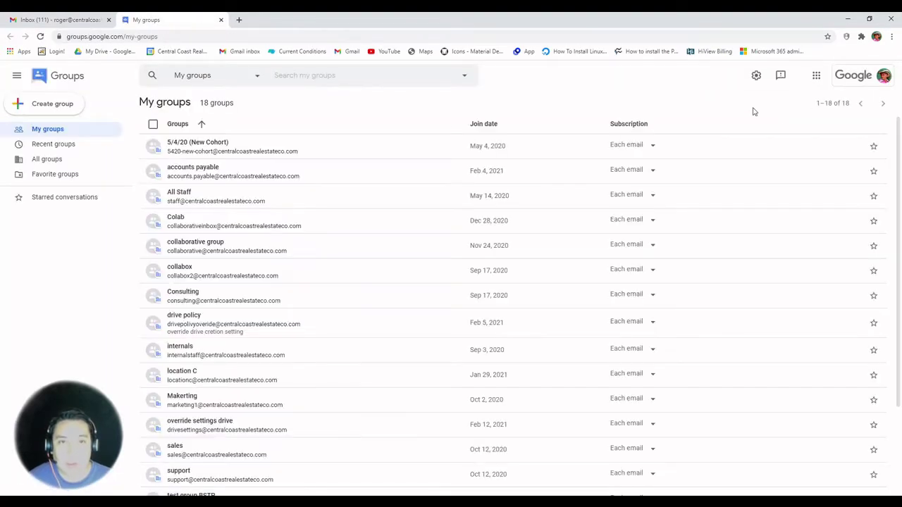
{"action": "left_click", "coordinate": [286, 164]}
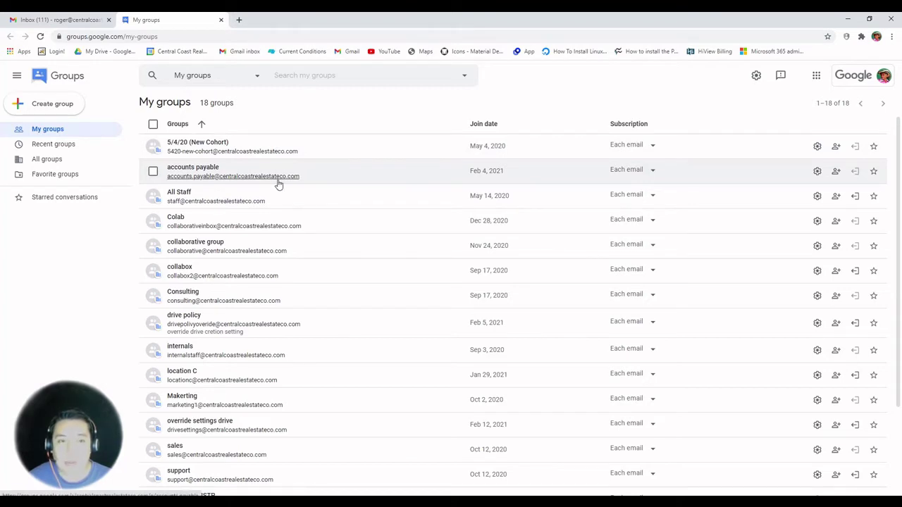
{"action": "scroll", "coordinate": [278, 190], "scroll_direction": "down", "scroll_amount": 2}
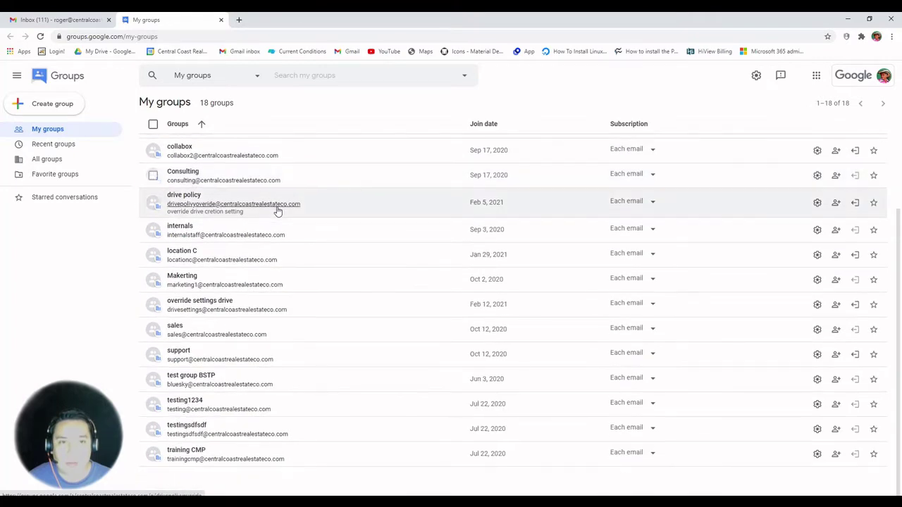
{"action": "scroll", "coordinate": [278, 211], "scroll_direction": "up", "scroll_amount": 2}
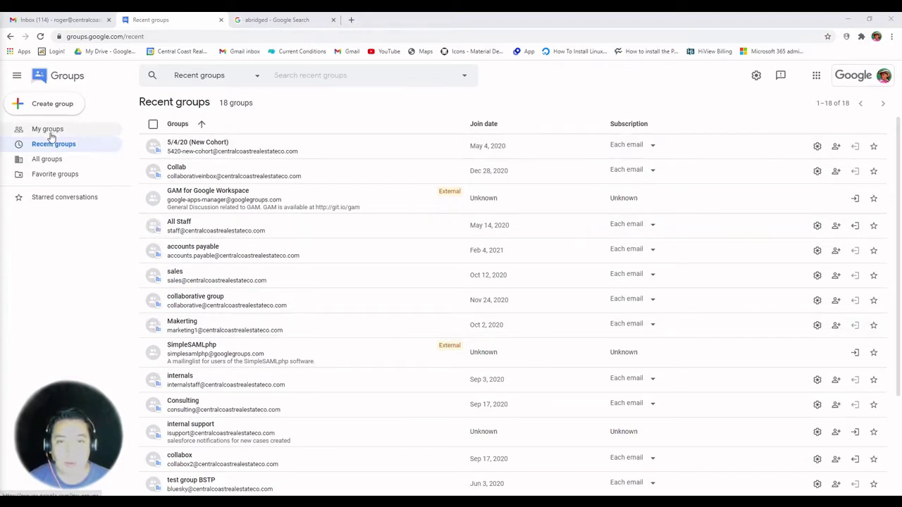
Scroll through the organization's All groups list, then go back to My groups.
{"action": "left_click", "coordinate": [45, 160]}
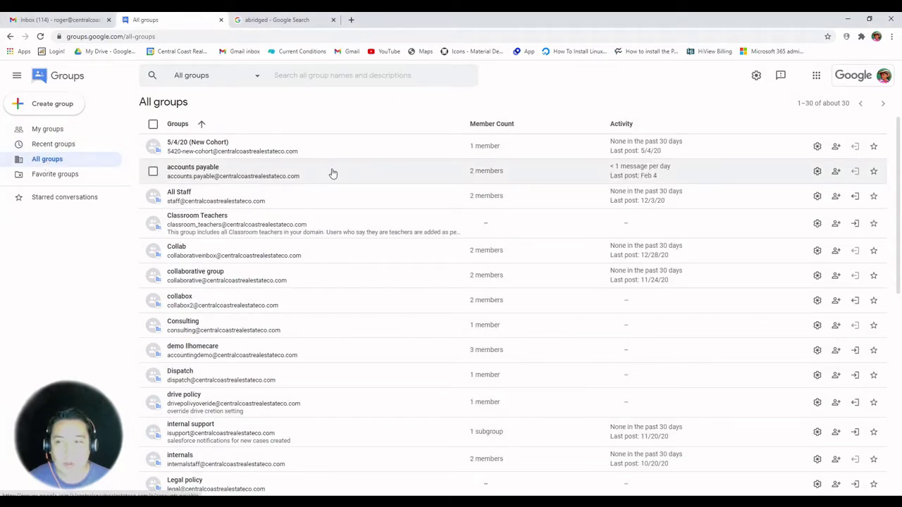
{"action": "scroll", "coordinate": [479, 181], "scroll_direction": "down", "scroll_amount": 2}
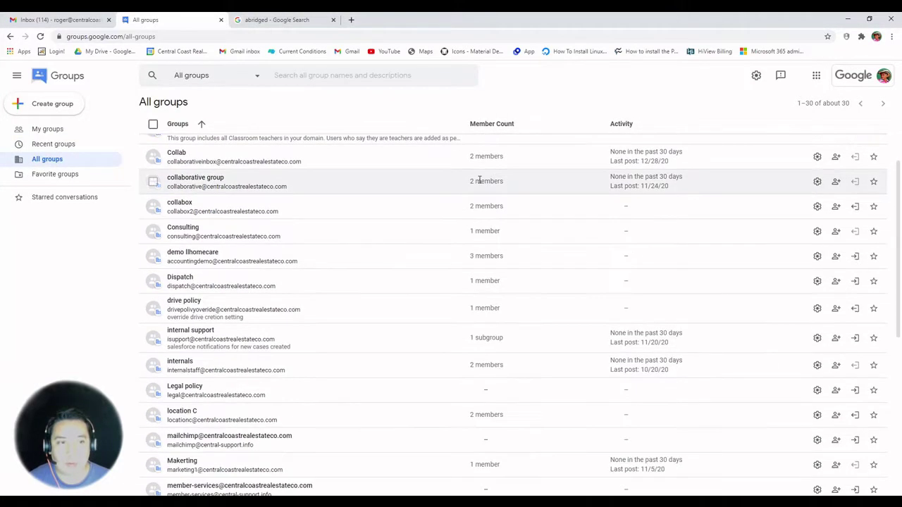
{"action": "scroll", "coordinate": [478, 218], "scroll_direction": "down", "scroll_amount": 2}
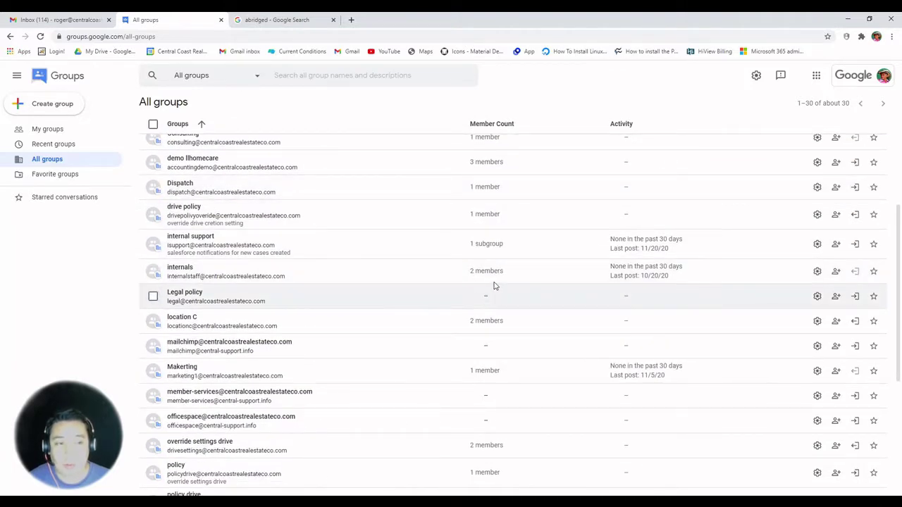
{"action": "scroll", "coordinate": [489, 277], "scroll_direction": "down", "scroll_amount": 3}
{"action": "scroll", "coordinate": [491, 291], "scroll_direction": "up", "scroll_amount": 5}
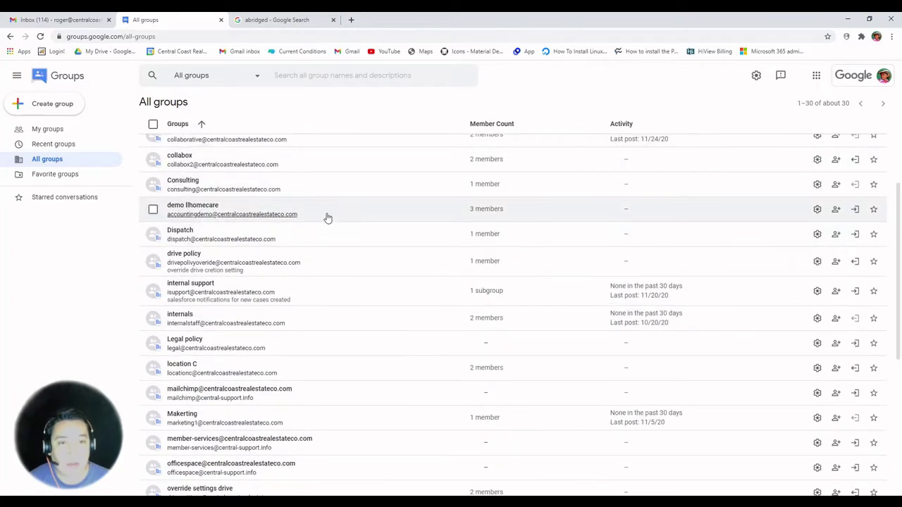
{"action": "scroll", "coordinate": [296, 204], "scroll_direction": "up", "scroll_amount": 2}
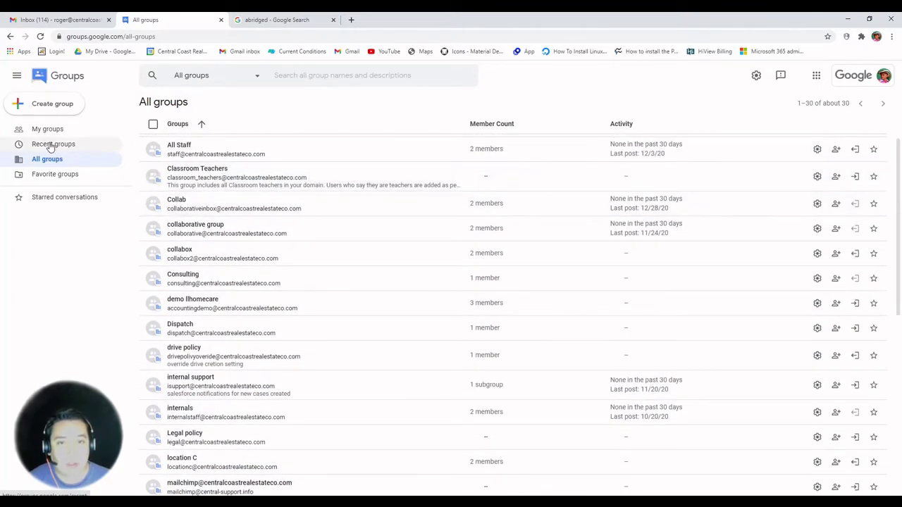
{"action": "left_click", "coordinate": [47, 131]}
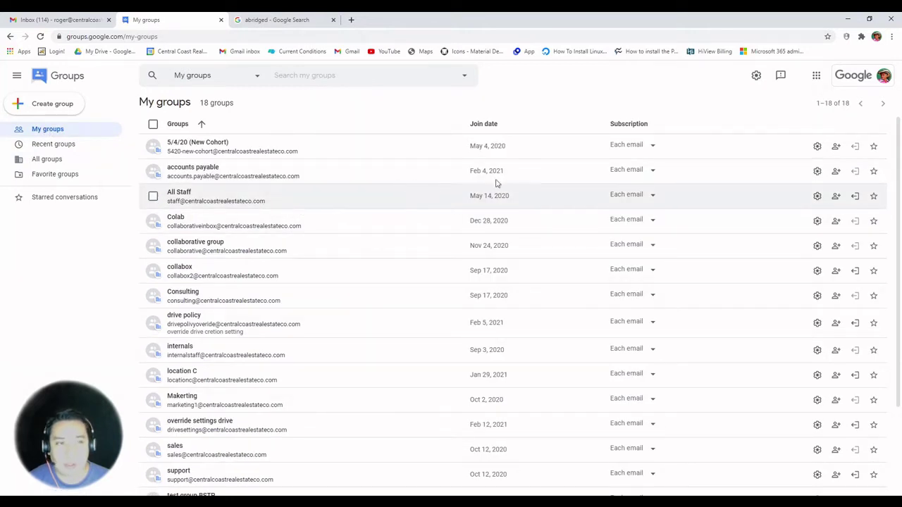
Check the first group's subscription options without changing them, then switch to Recent groups.
{"action": "left_click", "coordinate": [642, 146]}
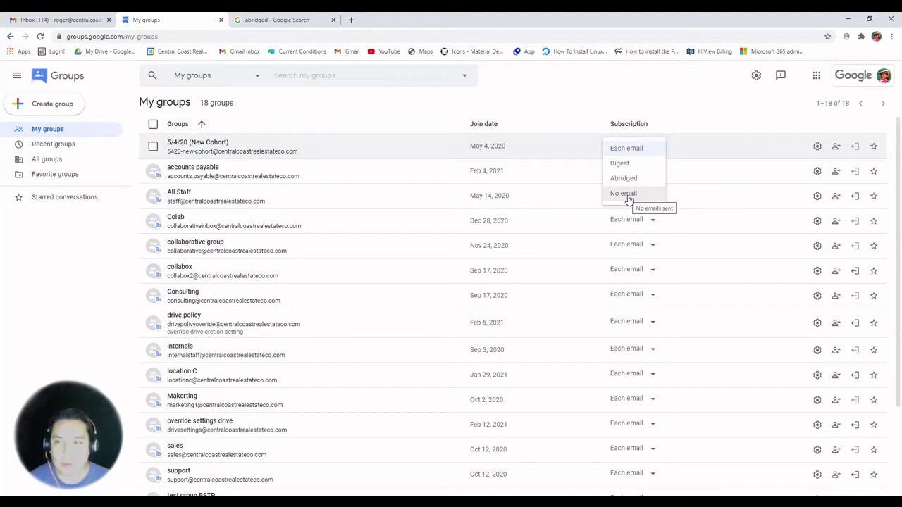
{"action": "left_click", "coordinate": [495, 94]}
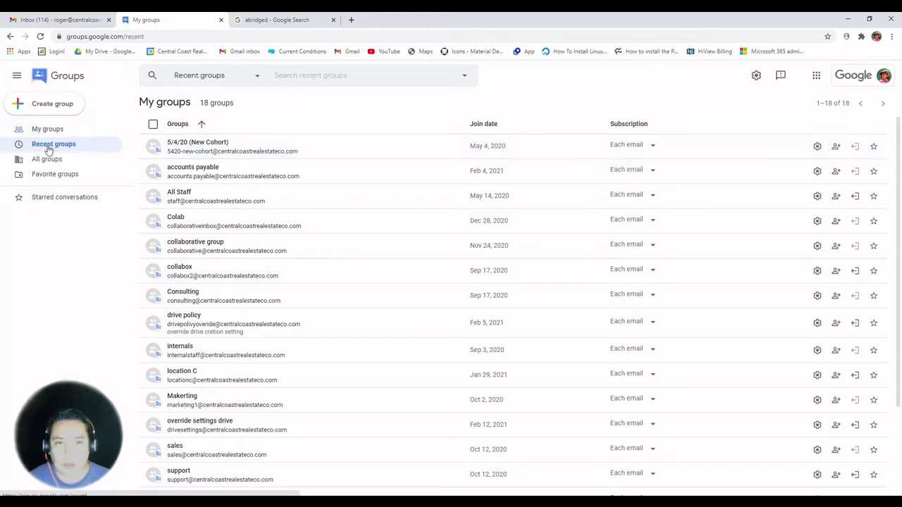
{"action": "left_click", "coordinate": [53, 145]}
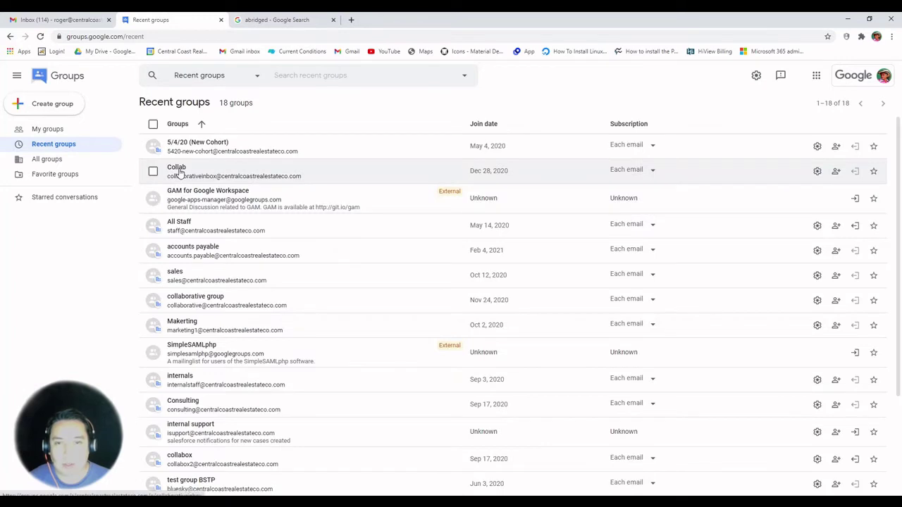
Open Collab's 'new topic' conversation, assign it to myself, then remove the assignment.
{"action": "left_click", "coordinate": [177, 169]}
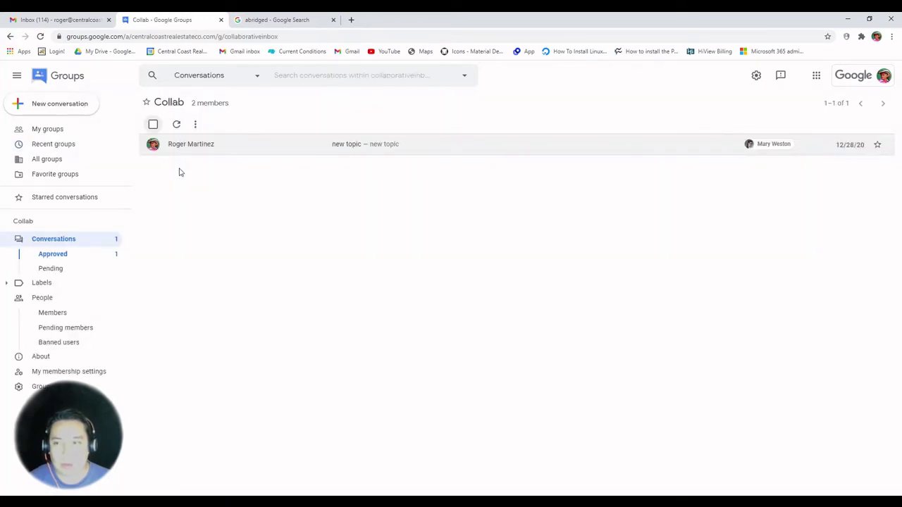
{"action": "left_click", "coordinate": [241, 143]}
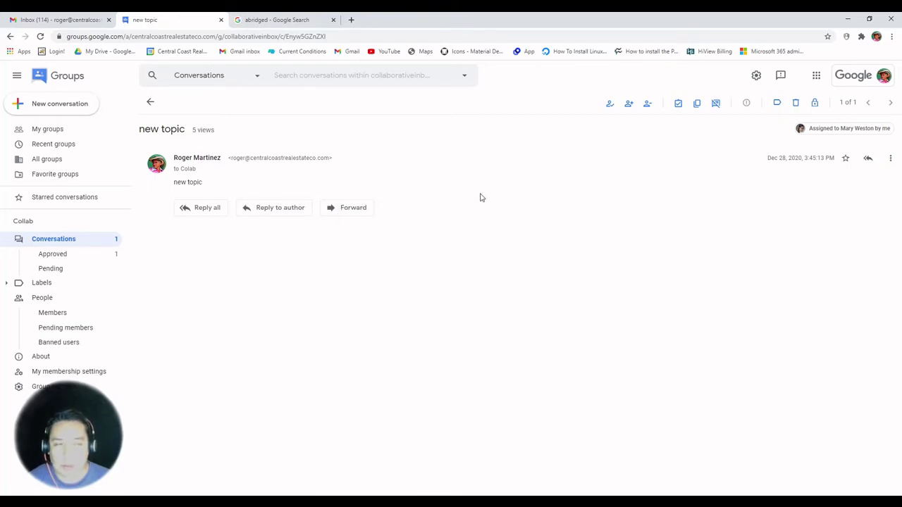
{"action": "left_click", "coordinate": [608, 104]}
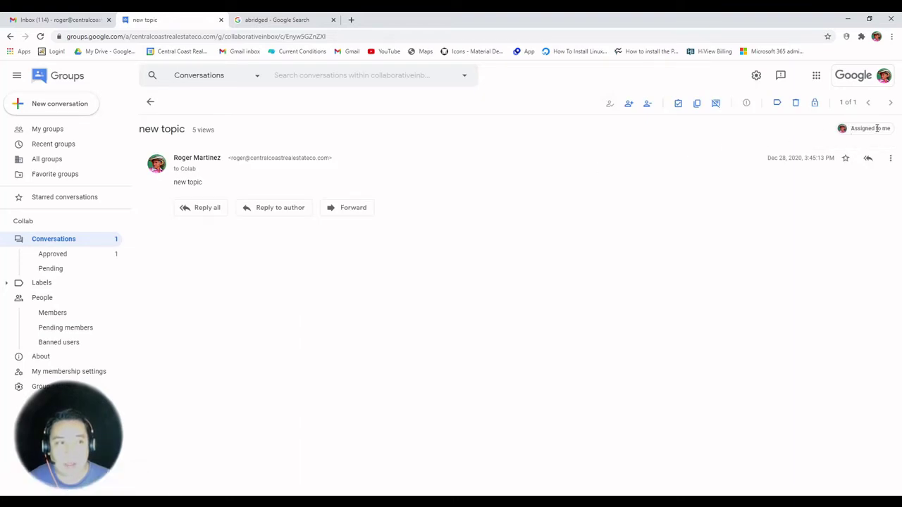
{"action": "left_click", "coordinate": [647, 104]}
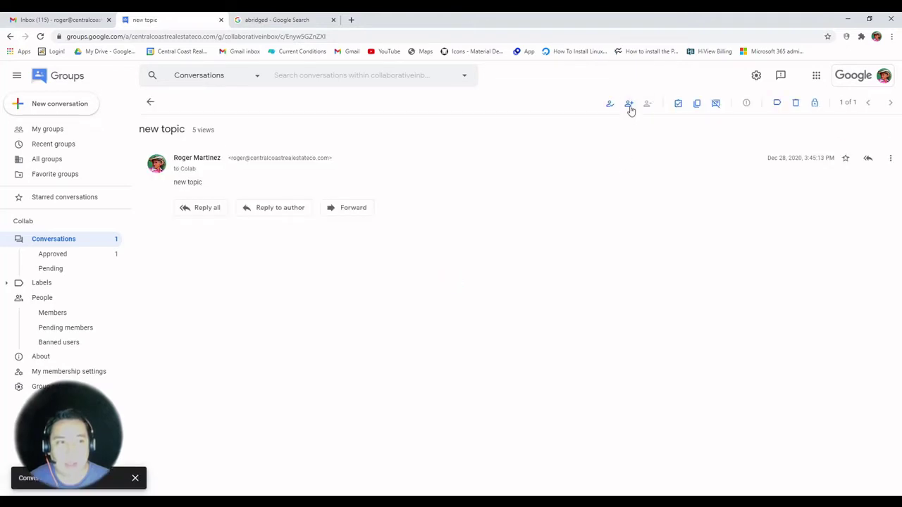
Assign 'new topic' to a group member chosen from the Assign to suggestions.
{"action": "left_click", "coordinate": [628, 104]}
{"action": "left_click", "coordinate": [436, 261]}
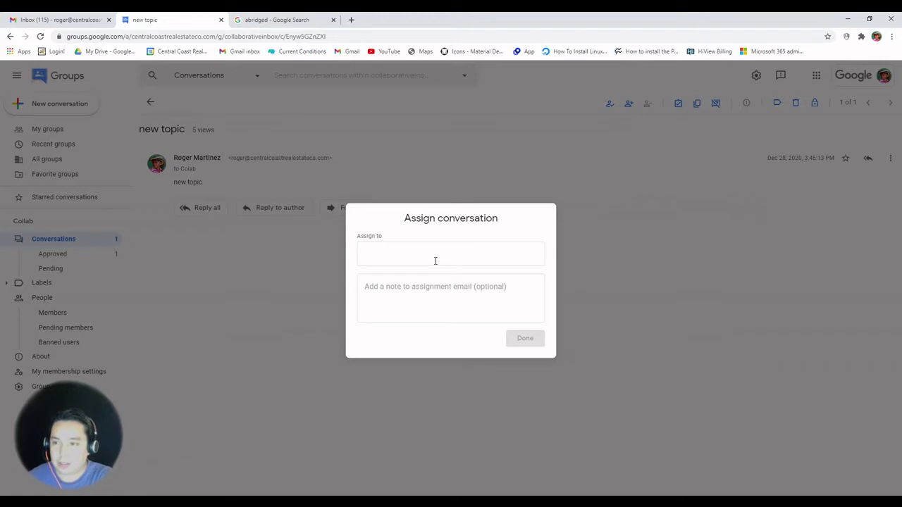
{"action": "type", "text": "mary"}
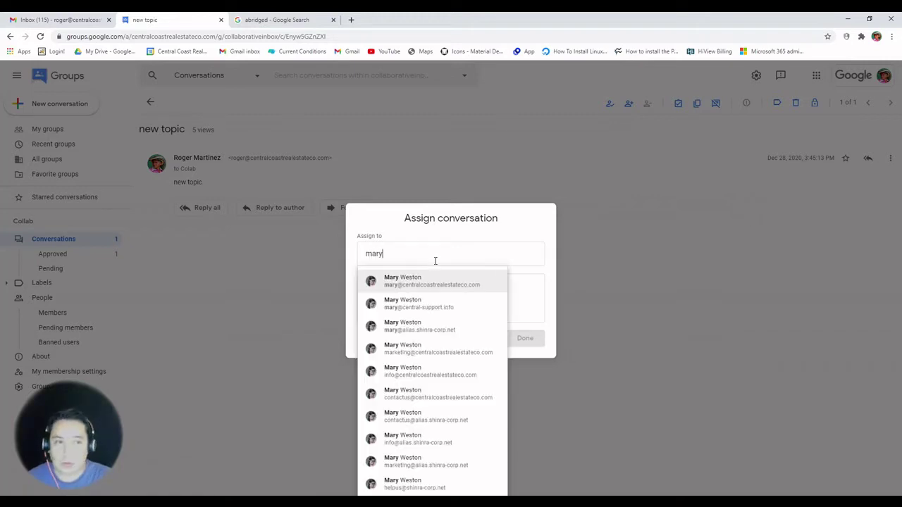
{"action": "left_click", "coordinate": [435, 280]}
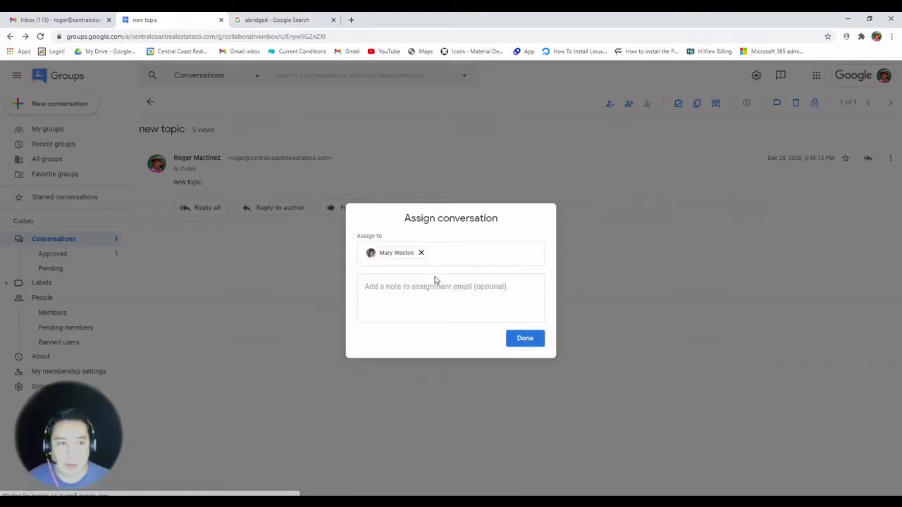
{"action": "left_click", "coordinate": [529, 339]}
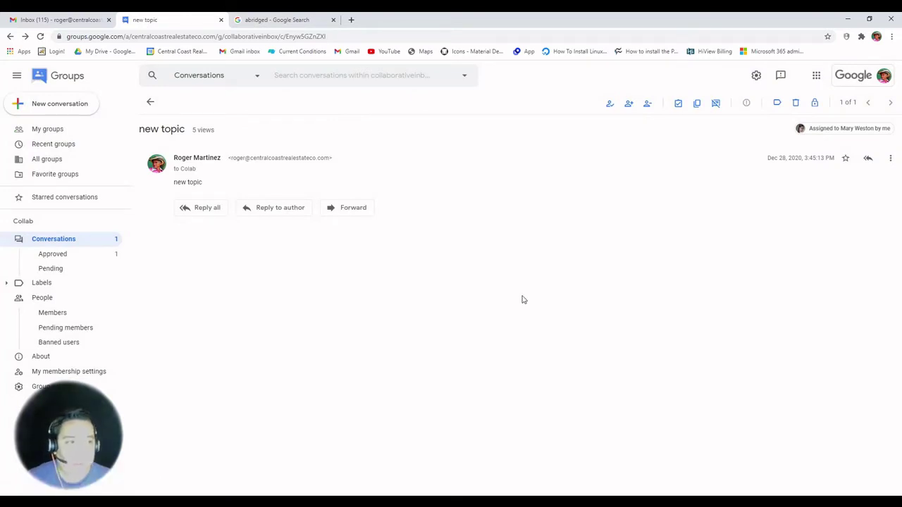
{"action": "left_click", "coordinate": [697, 105]}
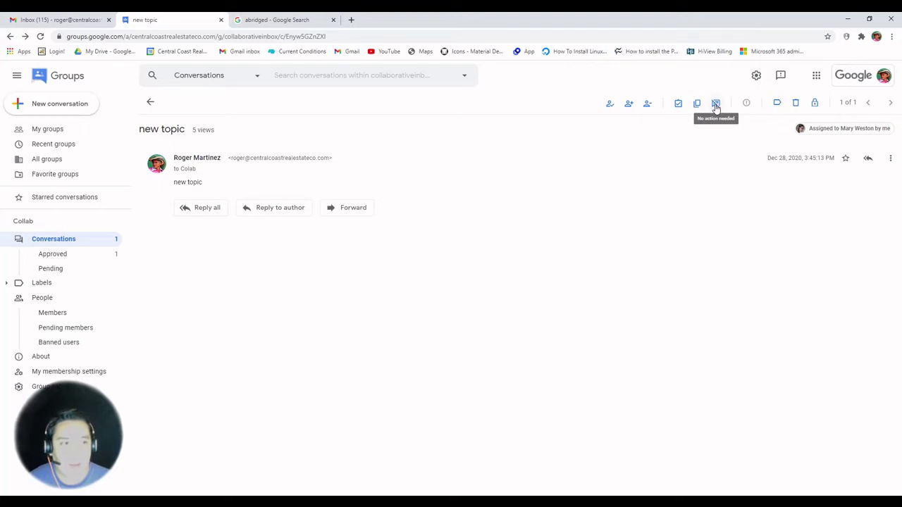
{"action": "left_click", "coordinate": [776, 104]}
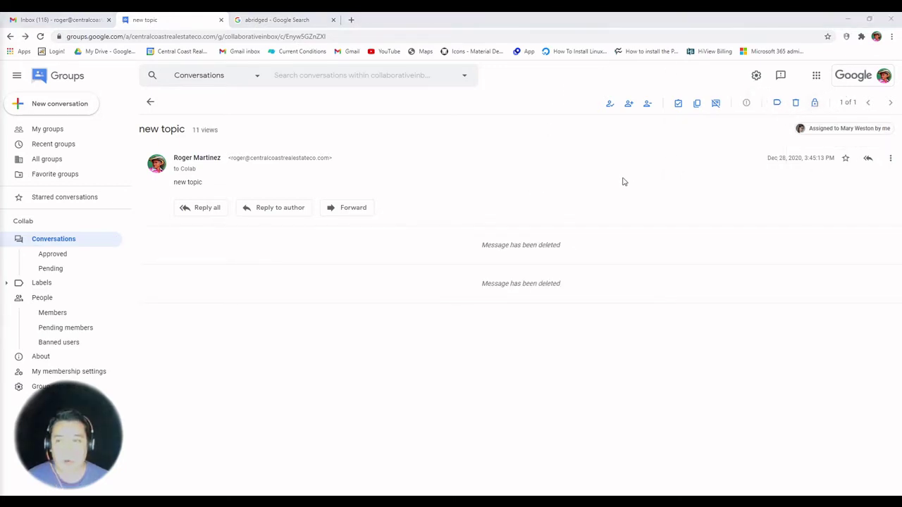
Start a Reply all on 'new topic', toggle the formatting toolbar, and type a greeting.
{"action": "left_click", "coordinate": [205, 209]}
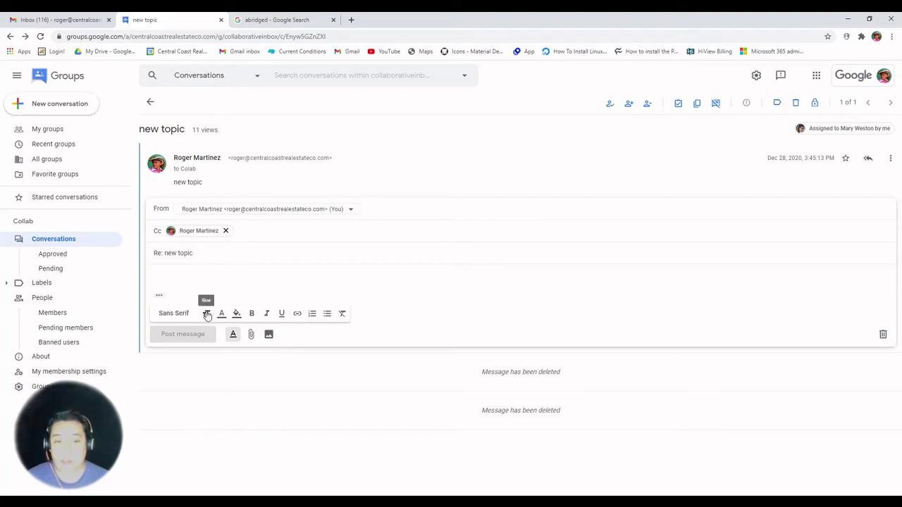
{"action": "left_click", "coordinate": [234, 336]}
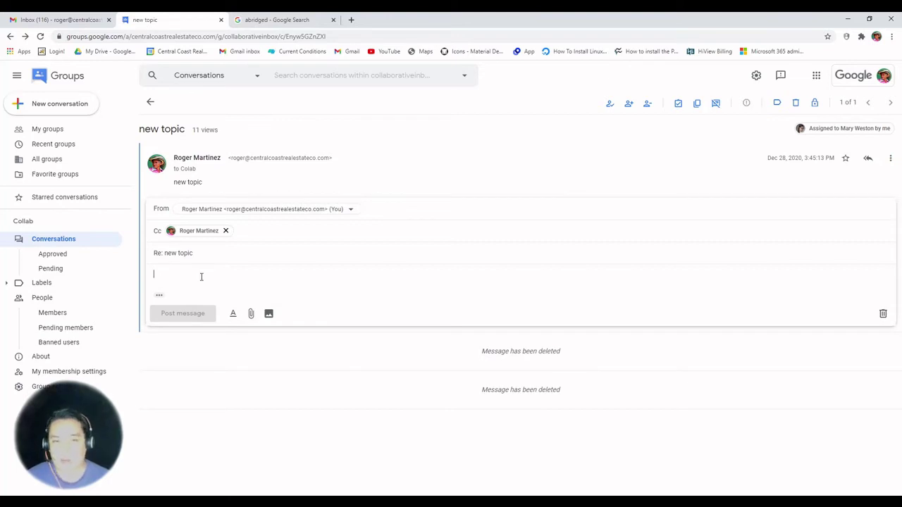
{"action": "left_click", "coordinate": [234, 313]}
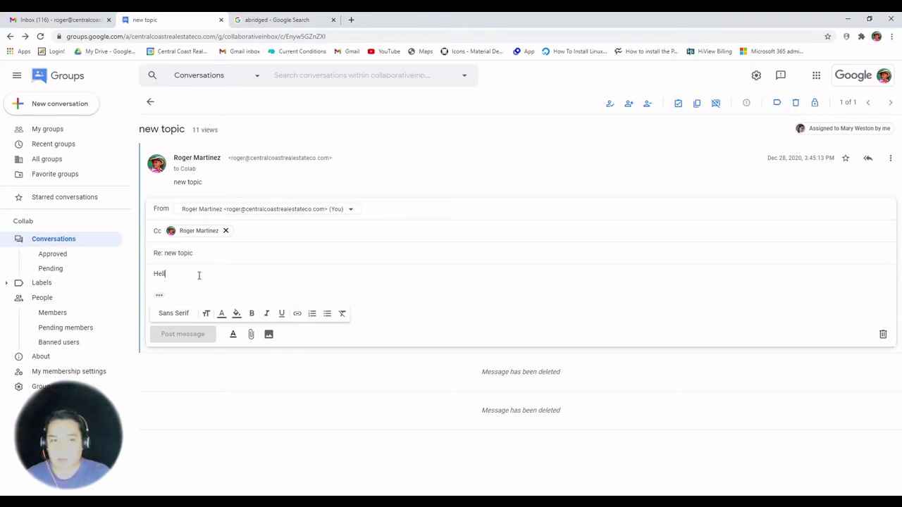
{"action": "type", "text": "o roger"}
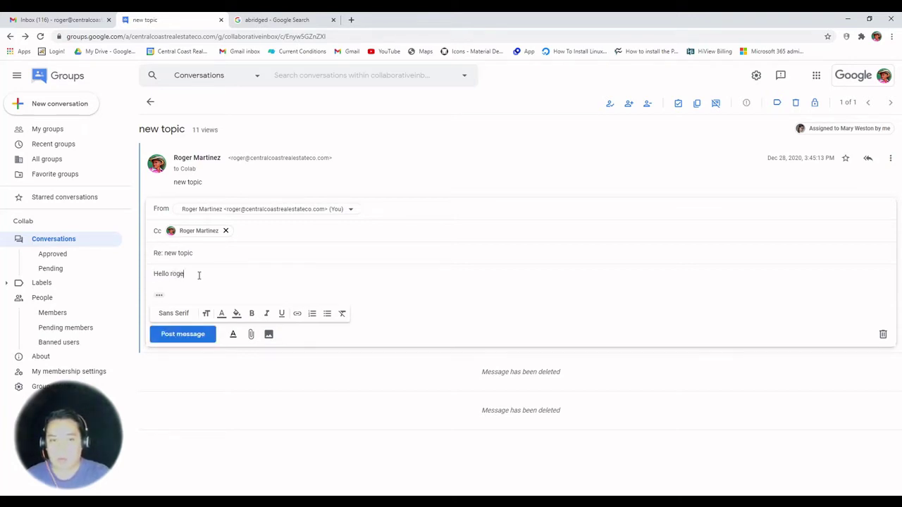
Post the greeting reply, then return to the conversation list and reopen 'new topic'.
{"action": "left_click", "coordinate": [182, 335]}
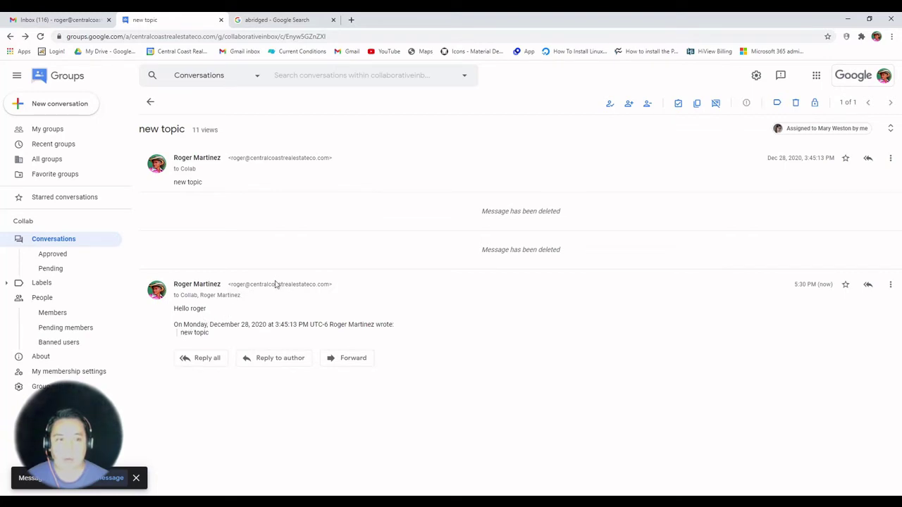
{"action": "left_click", "coordinate": [153, 103]}
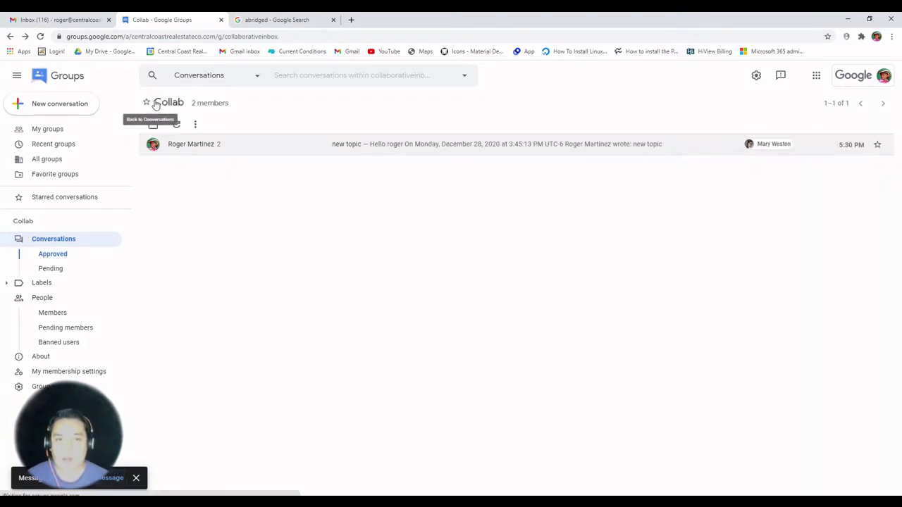
{"action": "left_click", "coordinate": [225, 148]}
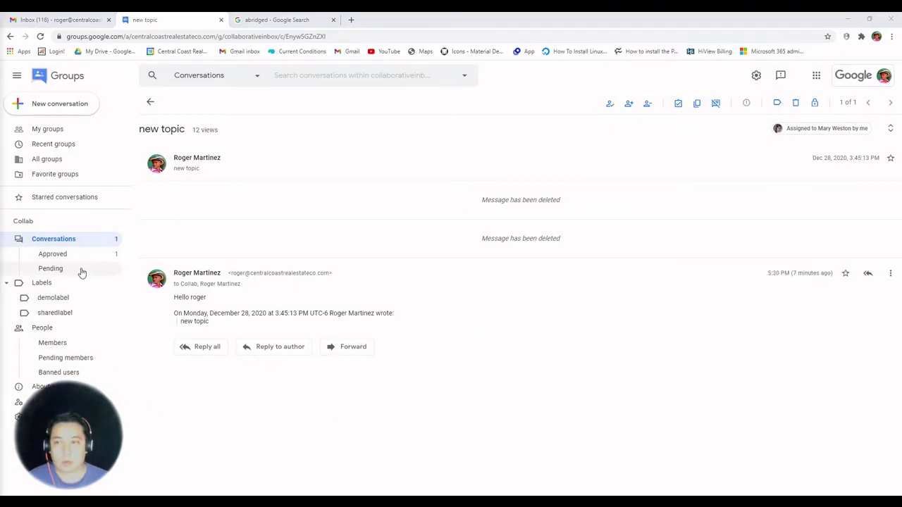
Collapse and re-expand the sidebar Labels list, then add a label named 'newlabel'.
{"action": "left_click", "coordinate": [43, 284]}
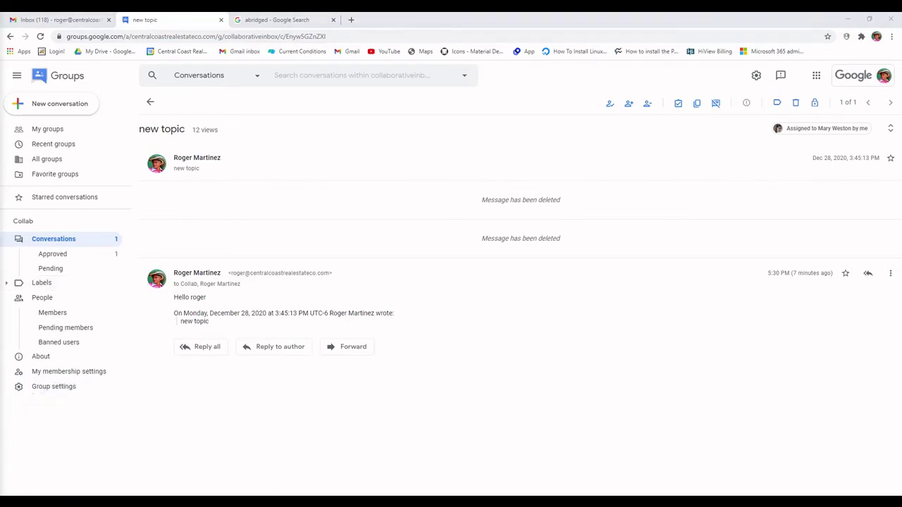
{"action": "left_click", "coordinate": [9, 284]}
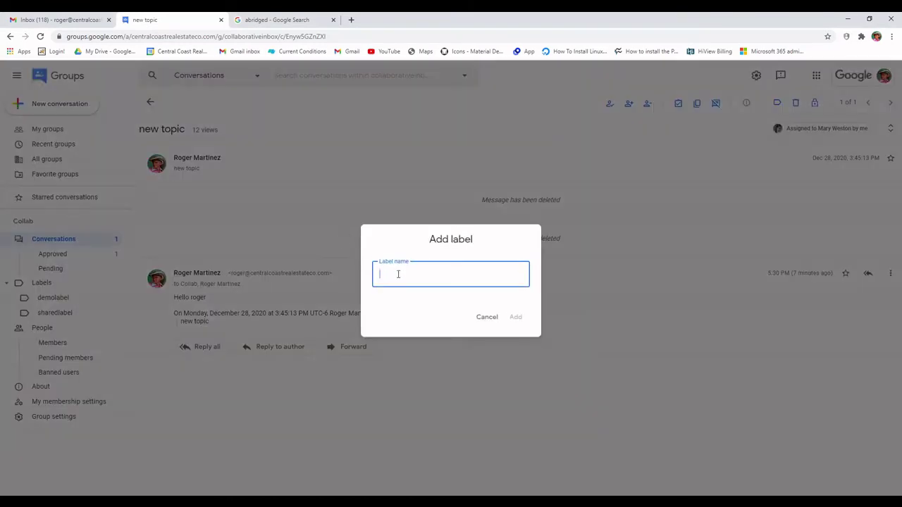
{"action": "type", "text": "newlabel"}
{"action": "left_click", "coordinate": [520, 321]}
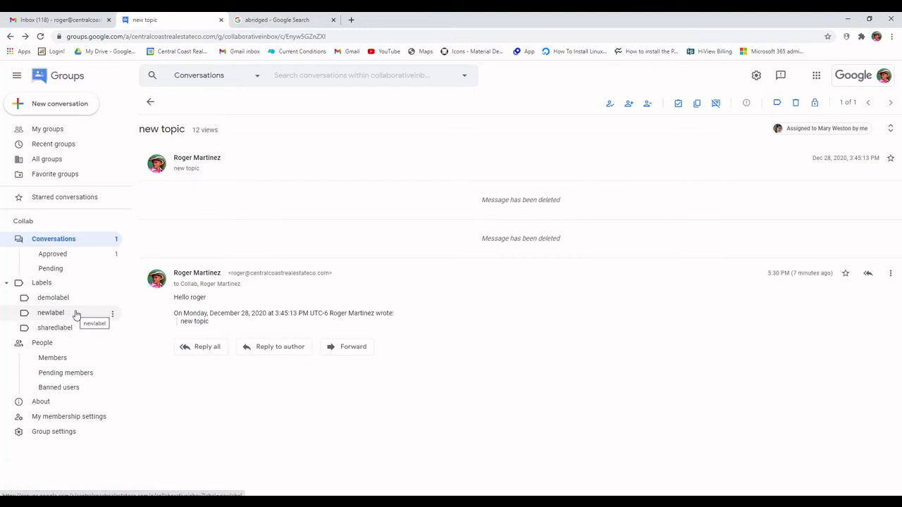
Open Collab's Members page and review a member's Role (Manager), Subscription and Posting (Allowed) choices unchanged.
{"action": "left_click", "coordinate": [42, 344]}
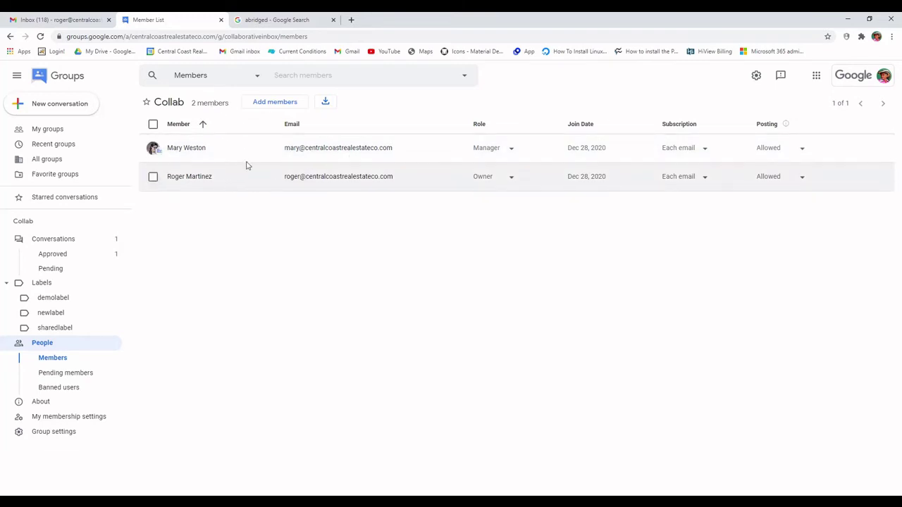
{"action": "left_click", "coordinate": [498, 150]}
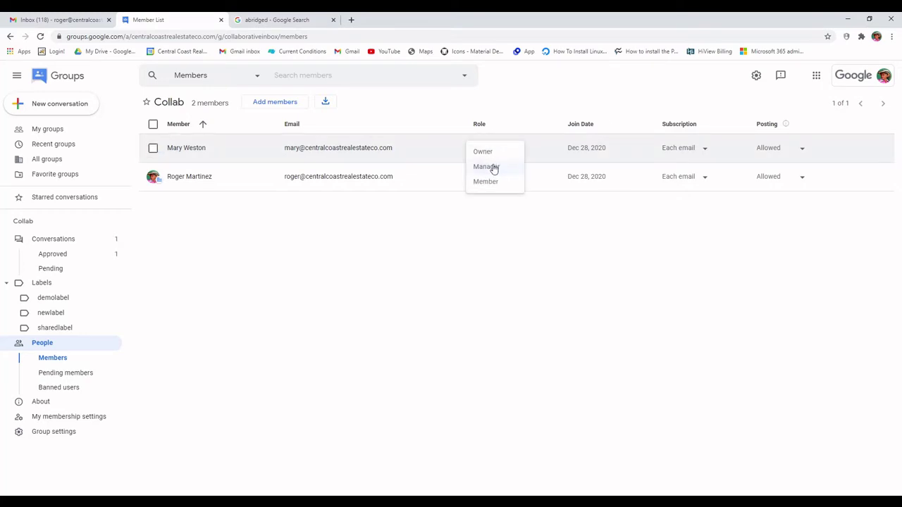
{"action": "left_click", "coordinate": [493, 168]}
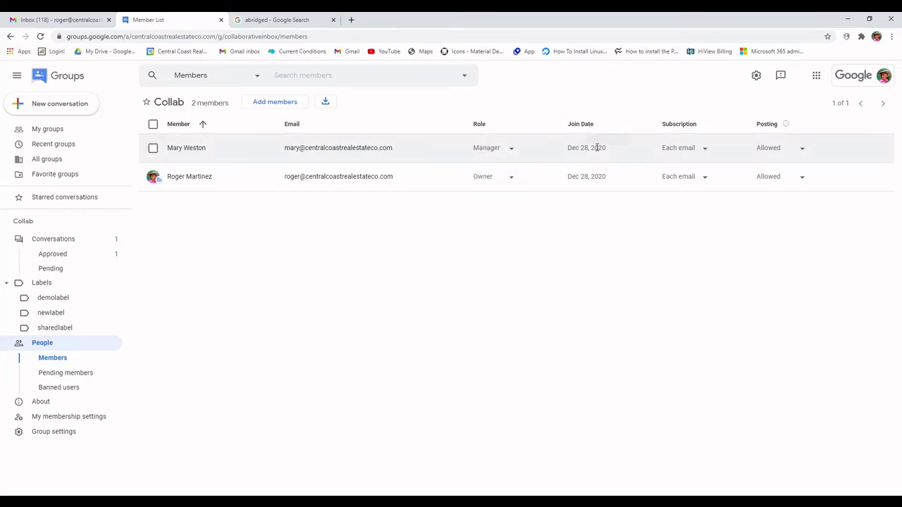
{"action": "left_click", "coordinate": [689, 148]}
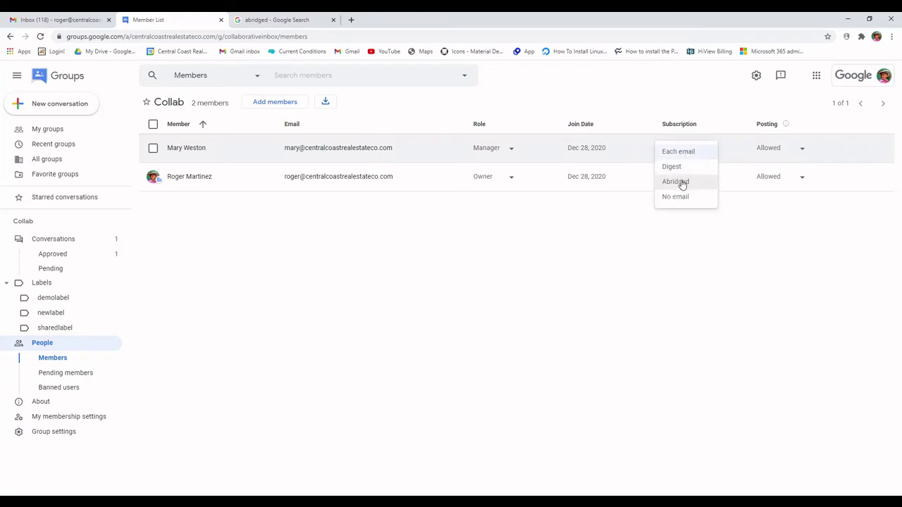
{"action": "left_click", "coordinate": [778, 149]}
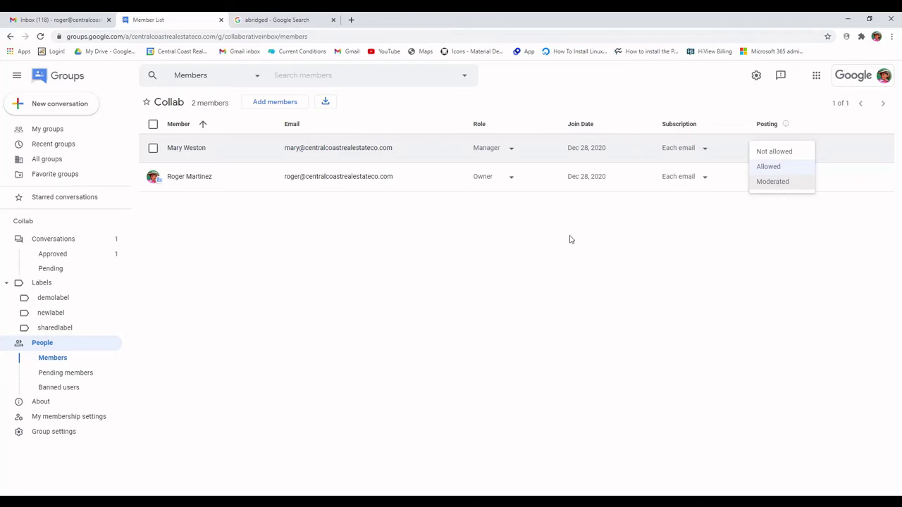
{"action": "left_click", "coordinate": [470, 292]}
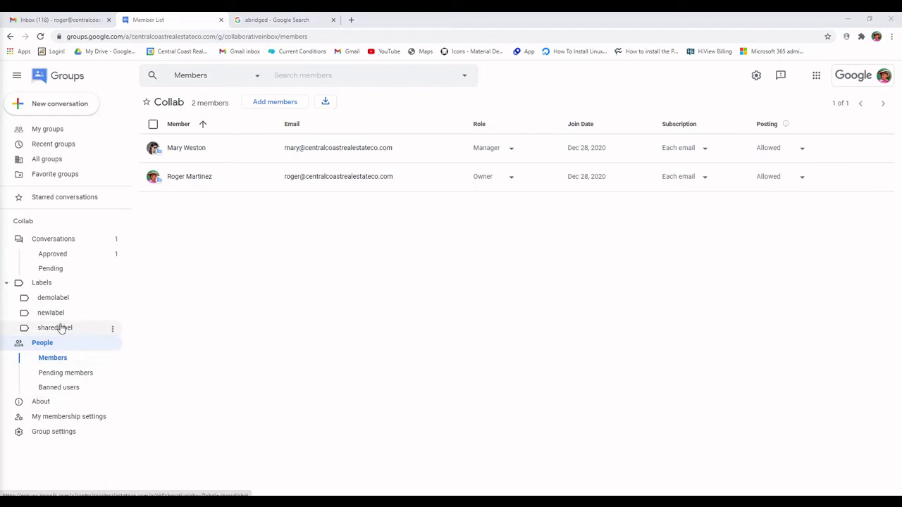
Confirm the Collab group has no pending members, then view its Banned users list (0 banned).
{"action": "left_click", "coordinate": [57, 374]}
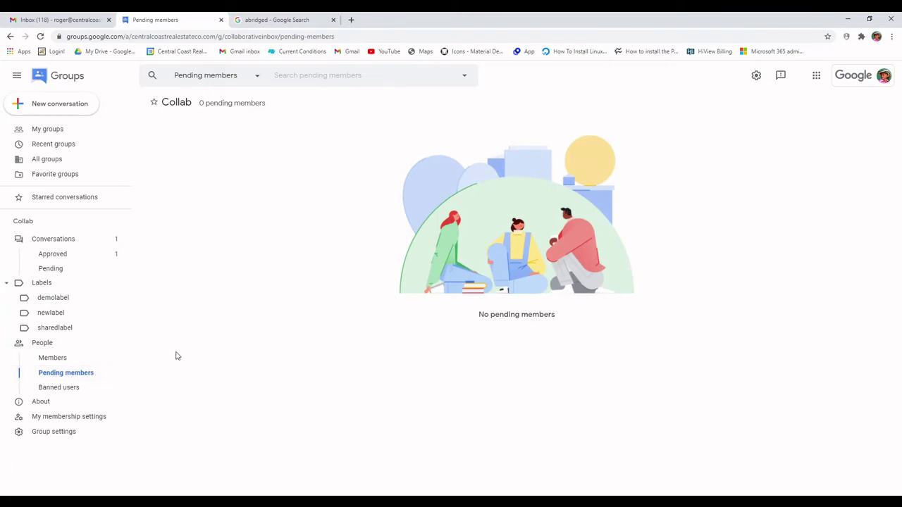
{"action": "left_click", "coordinate": [66, 389]}
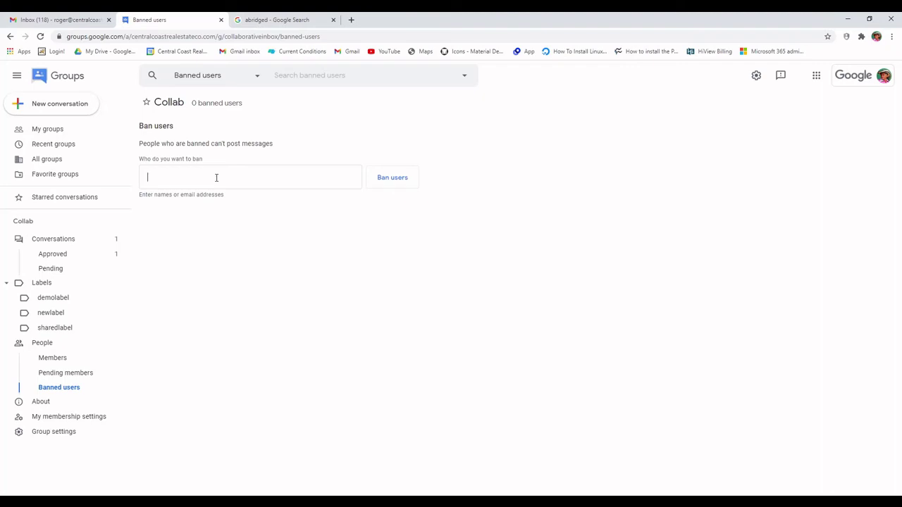
{"action": "left_click", "coordinate": [41, 402]}
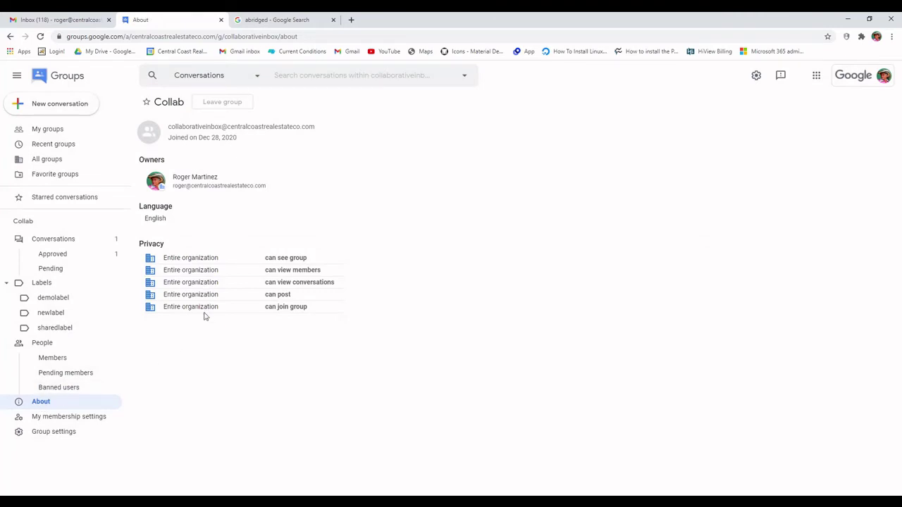
{"action": "left_click", "coordinate": [69, 416]}
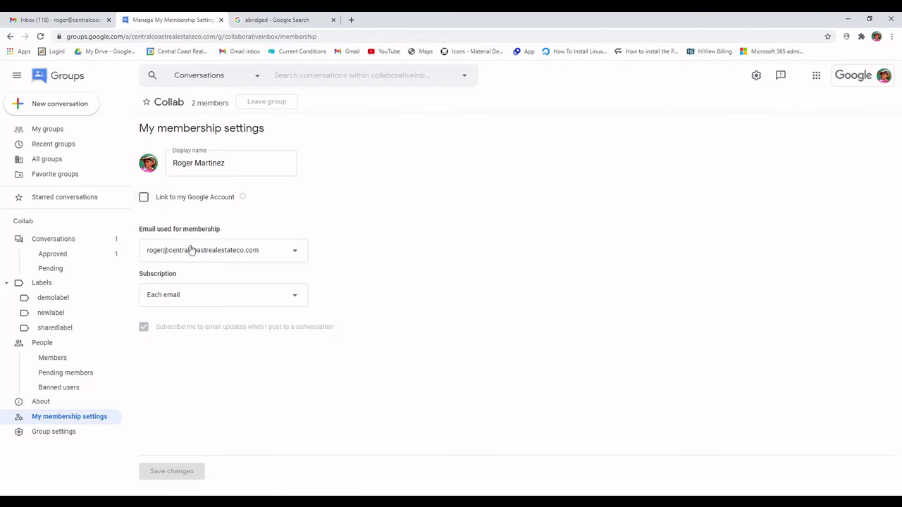
{"action": "left_click", "coordinate": [266, 254]}
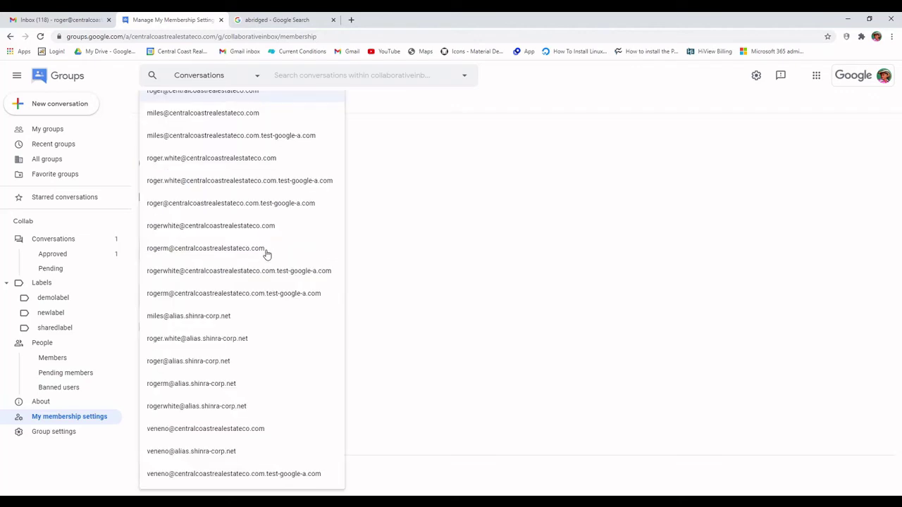
{"action": "left_click", "coordinate": [445, 224]}
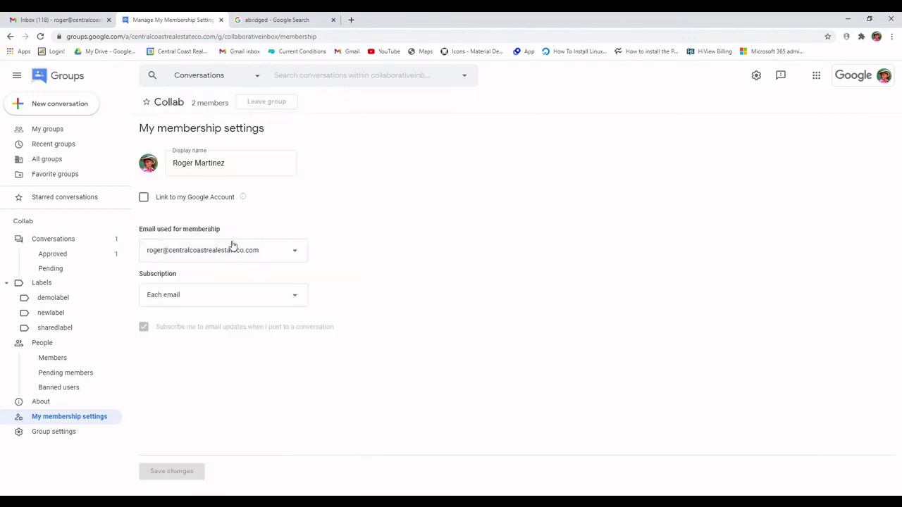
{"action": "left_click", "coordinate": [252, 299]}
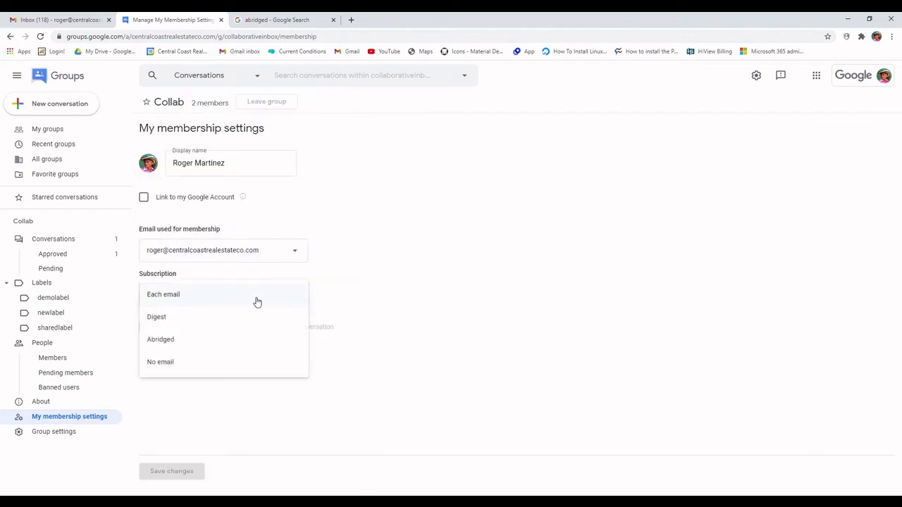
{"action": "left_click", "coordinate": [291, 293]}
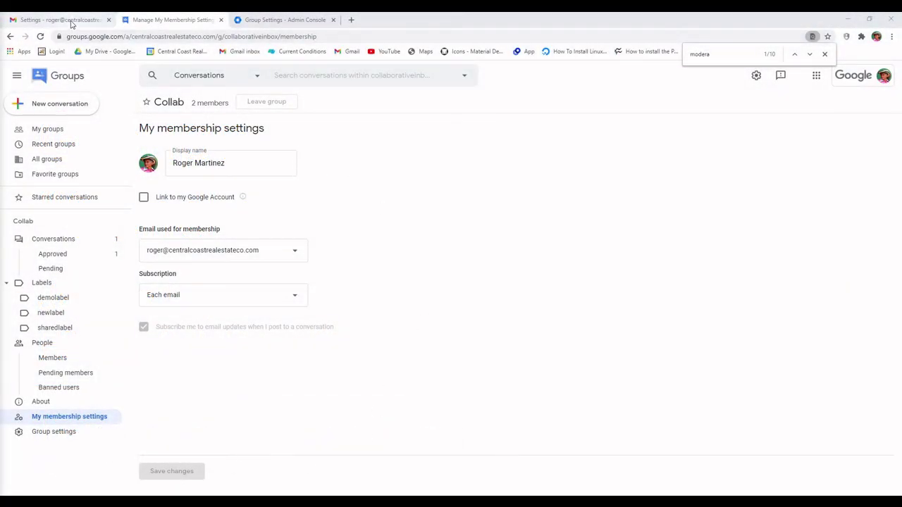
In Gmail, open the full settings on the Accounts tab listing the Send mail as addresses.
{"action": "left_click", "coordinate": [70, 21]}
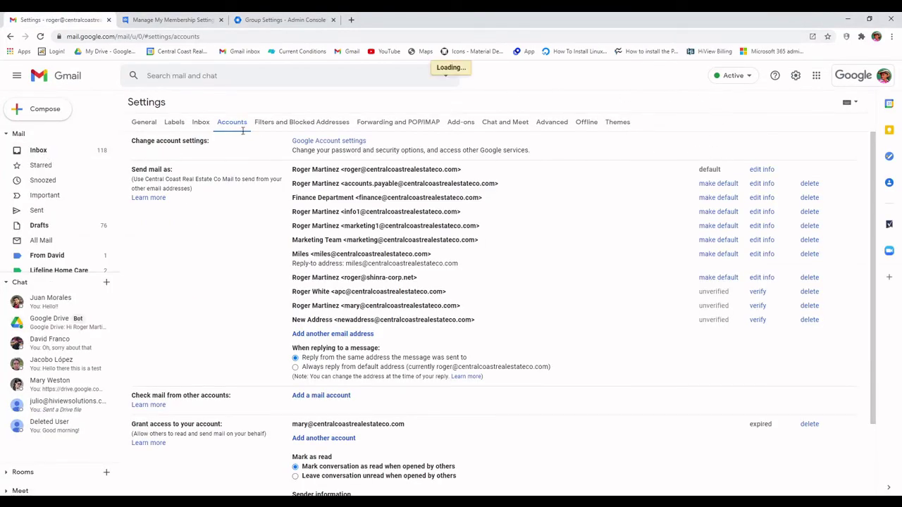
{"action": "left_click", "coordinate": [62, 150]}
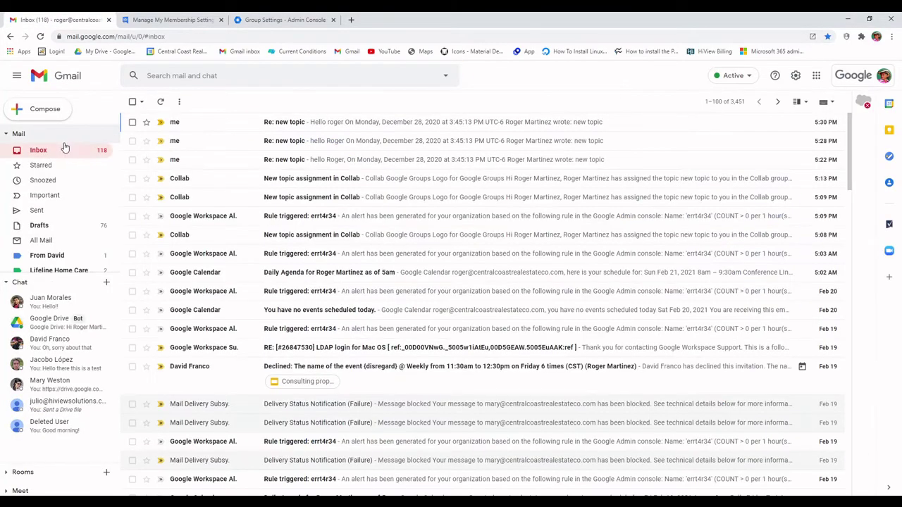
{"action": "left_click", "coordinate": [796, 79]}
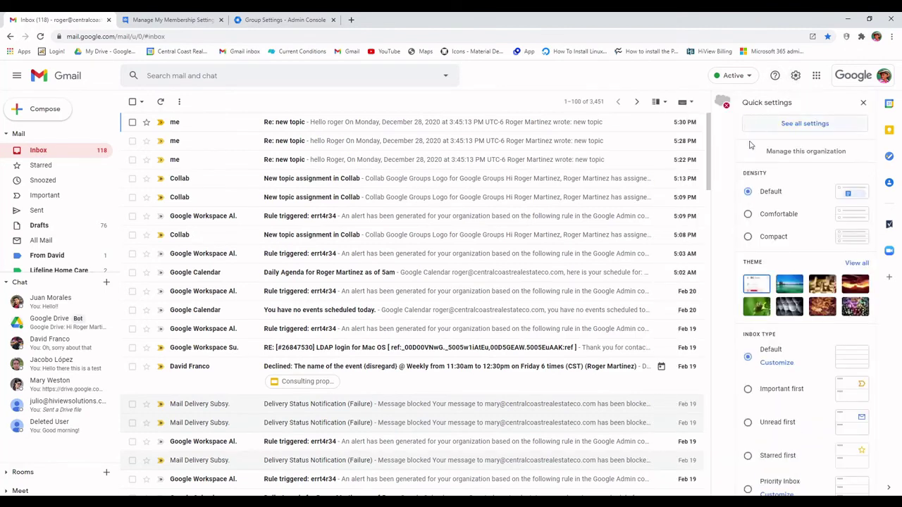
{"action": "left_click", "coordinate": [795, 124]}
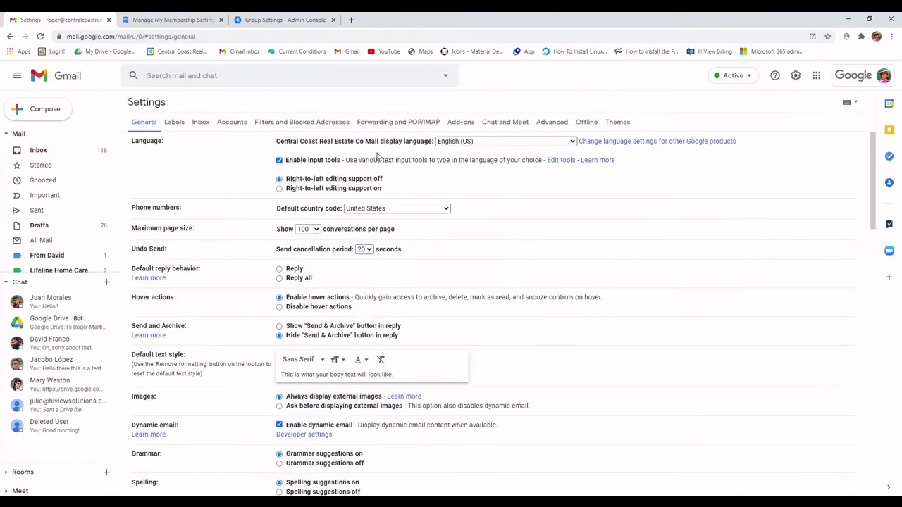
{"action": "left_click", "coordinate": [235, 123]}
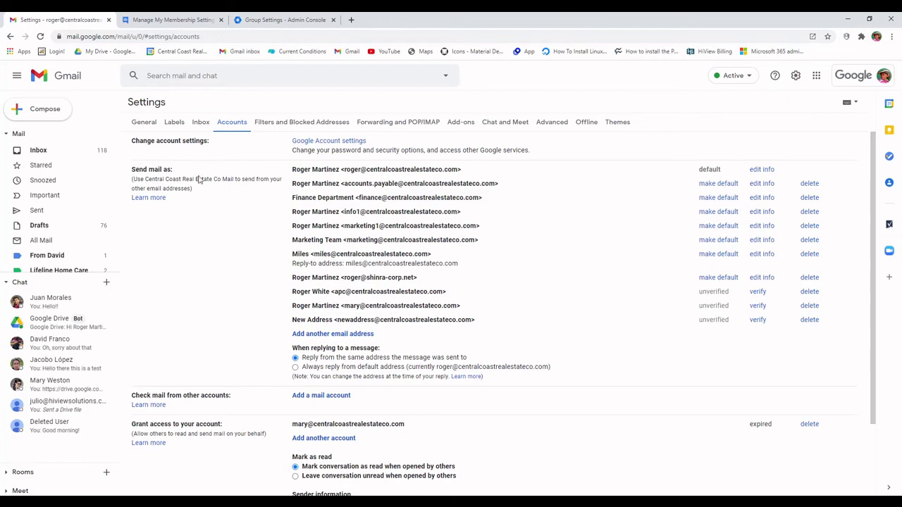
Add a send-as address named 'Support' using the pasted collaborativeinbox group address.
{"action": "left_click", "coordinate": [339, 337]}
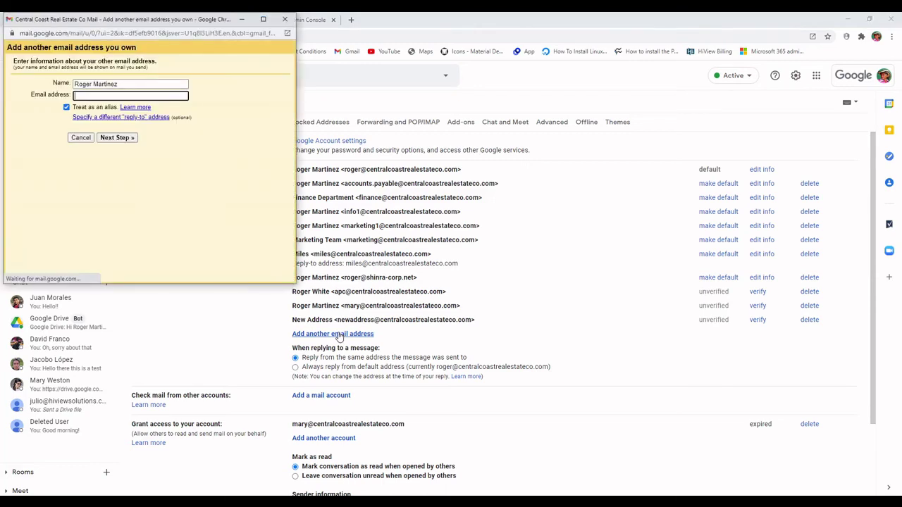
{"action": "left_click_drag", "start_coordinate": [119, 21], "coordinate": [318, 58]}
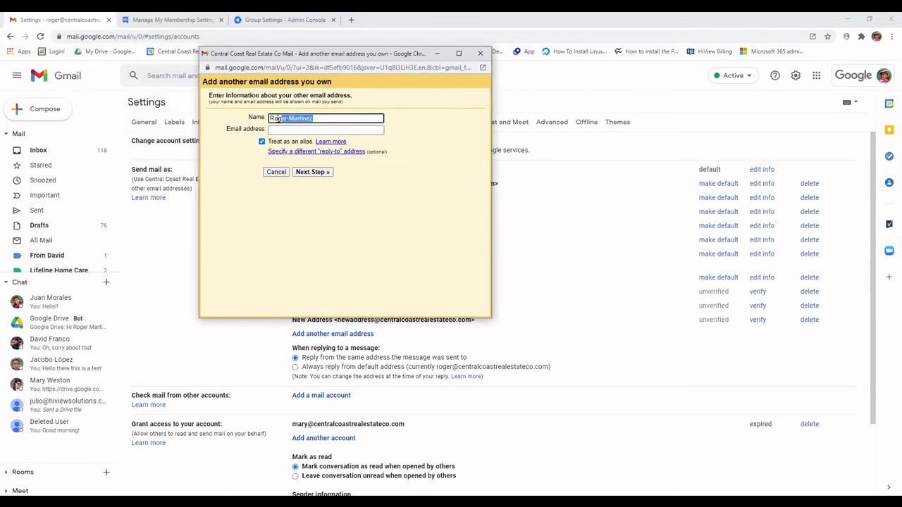
{"action": "left_click_drag", "start_coordinate": [272, 119], "coordinate": [267, 118]}
{"action": "type", "text": "Support"}
{"action": "key", "text": "Tab"}
{"action": "key", "text": "ctrl+v"}
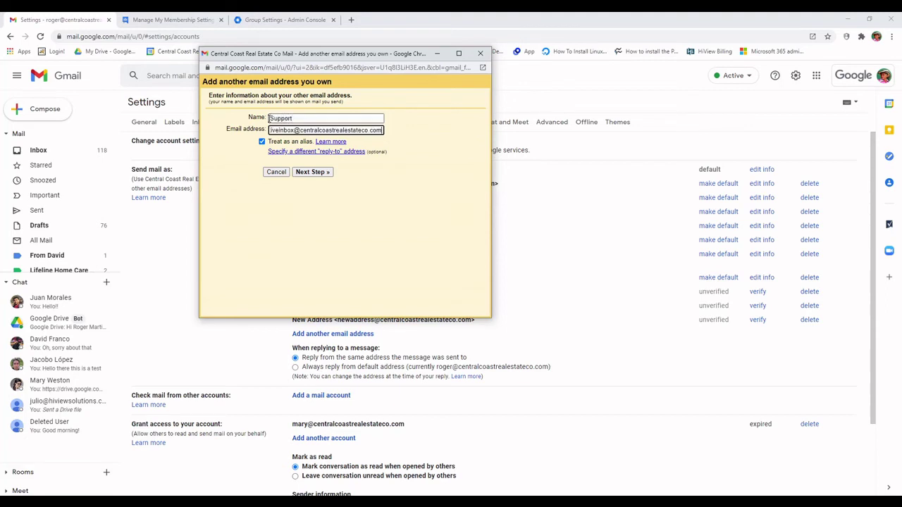
{"action": "left_click_drag", "start_coordinate": [297, 131], "coordinate": [278, 131]}
{"action": "left_click", "coordinate": [240, 180]}
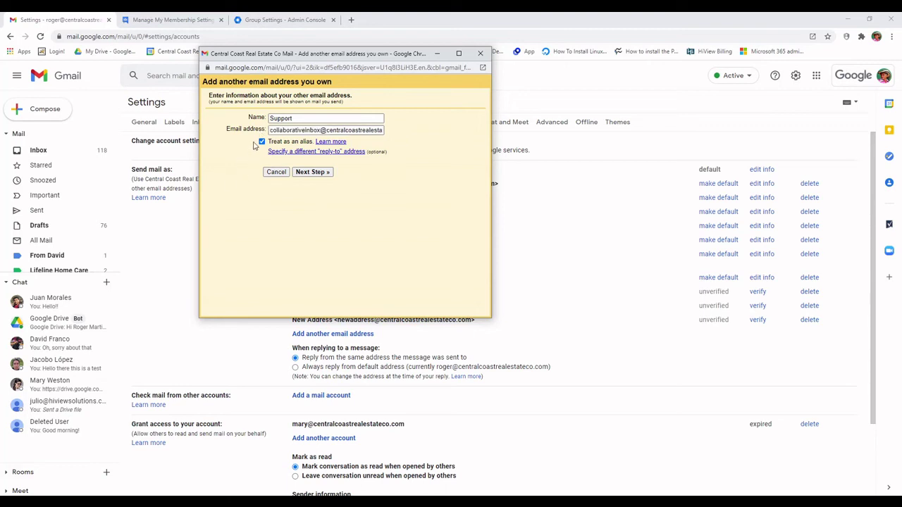
Continue and send the verification email to the group address, moving the popup aside.
{"action": "left_click", "coordinate": [312, 172]}
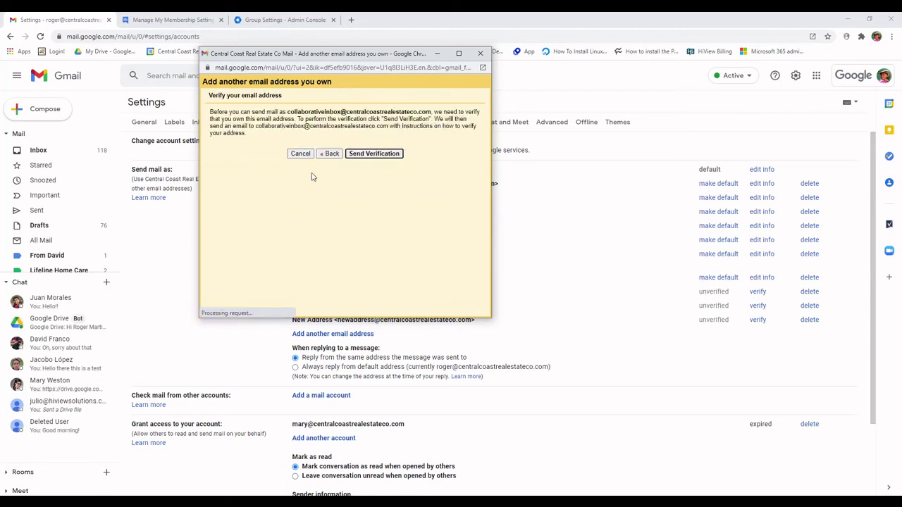
{"action": "left_click", "coordinate": [374, 154]}
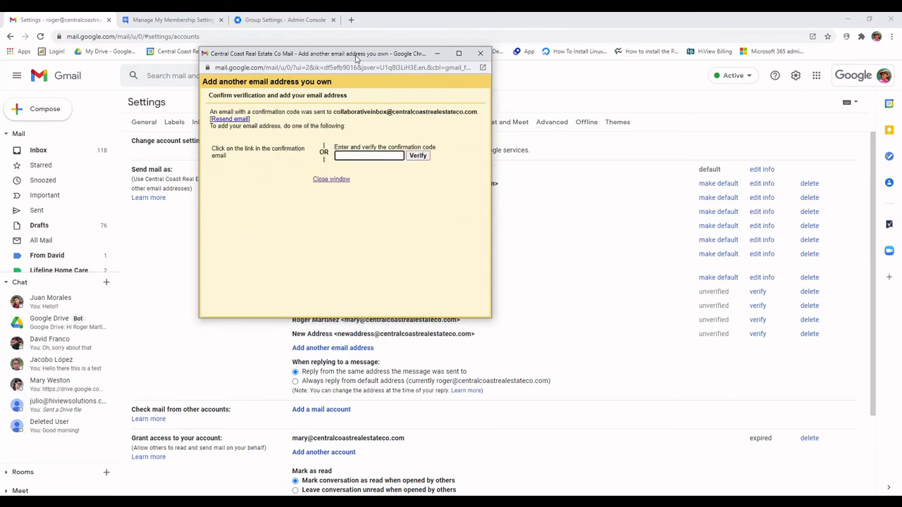
{"action": "left_click_drag", "start_coordinate": [356, 58], "coordinate": [0, 63]}
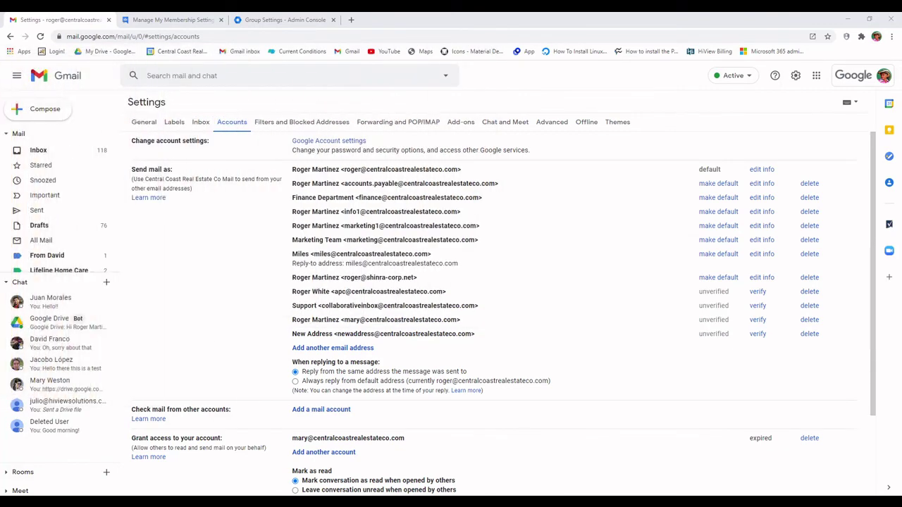
Open the Gmail confirmation email in the inbox and copy its verification code.
{"action": "left_click", "coordinate": [39, 153]}
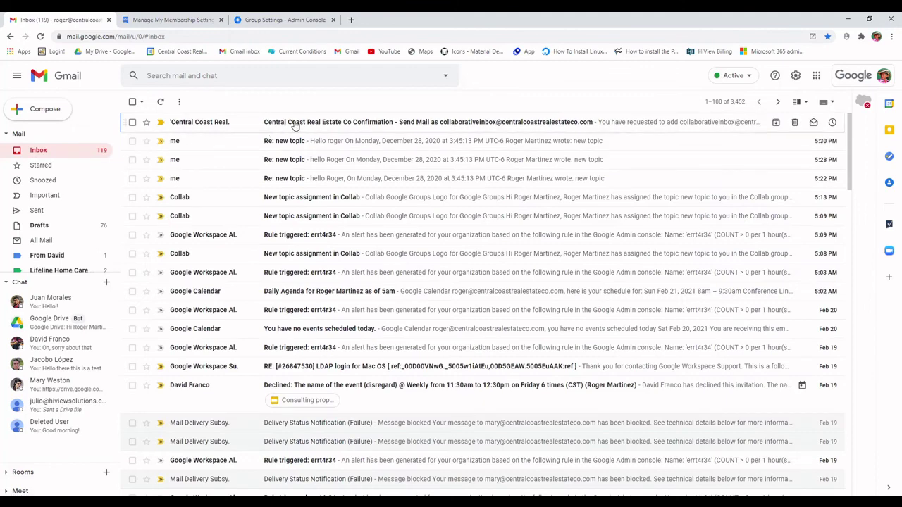
{"action": "left_click", "coordinate": [295, 124]}
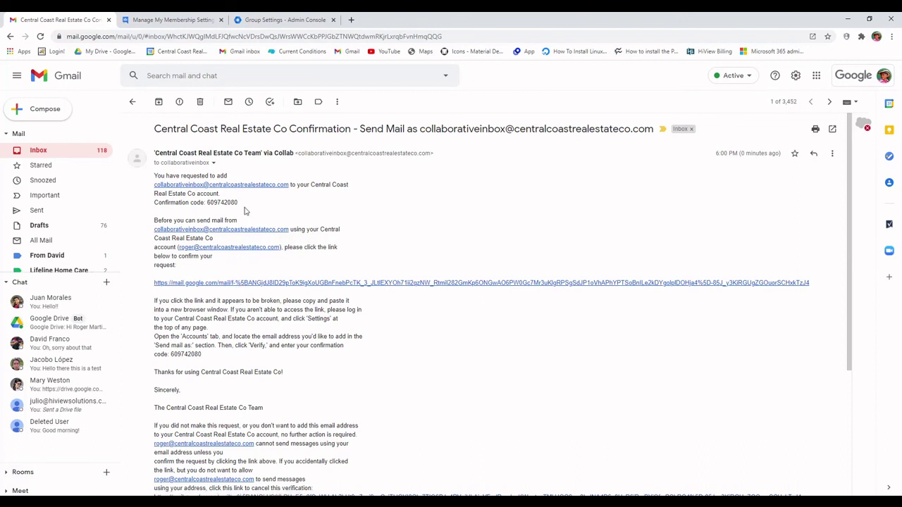
{"action": "left_click_drag", "start_coordinate": [238, 202], "coordinate": [208, 202]}
{"action": "key", "text": "ctrl+c"}
{"action": "key", "text": "alt+Tab"}
Paste the code into the verification window, verify the Support address, and return to Inbox.
{"action": "left_click_drag", "start_coordinate": [207, 117], "coordinate": [442, 72]}
{"action": "left_click", "coordinate": [494, 174]}
{"action": "key", "text": "ctrl+v"}
{"action": "left_click", "coordinate": [533, 175]}
{"action": "left_click", "coordinate": [40, 152]}
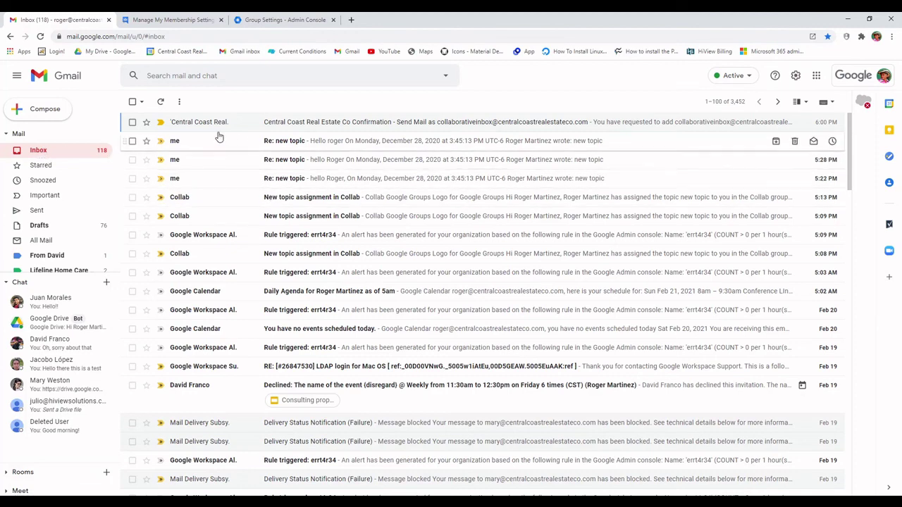
Compose a new message with its From address set to the Support group alias.
{"action": "left_click", "coordinate": [53, 113]}
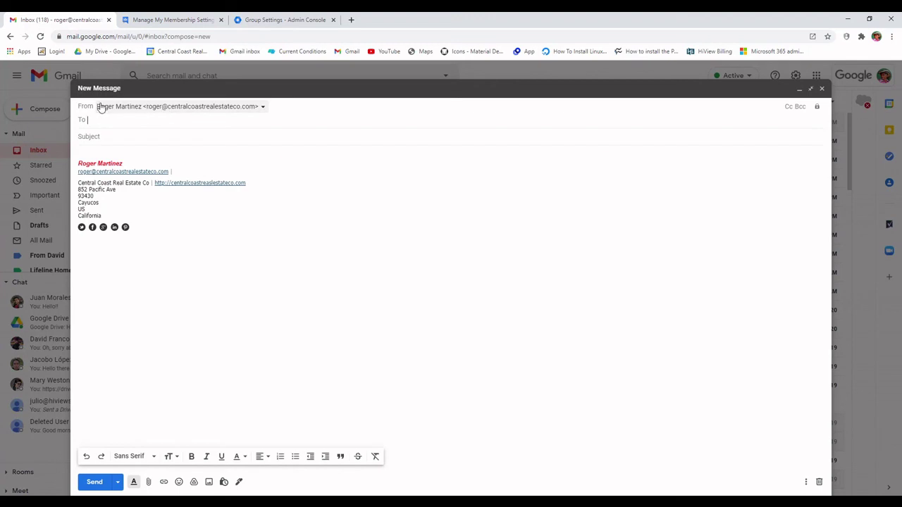
{"action": "left_click", "coordinate": [245, 108]}
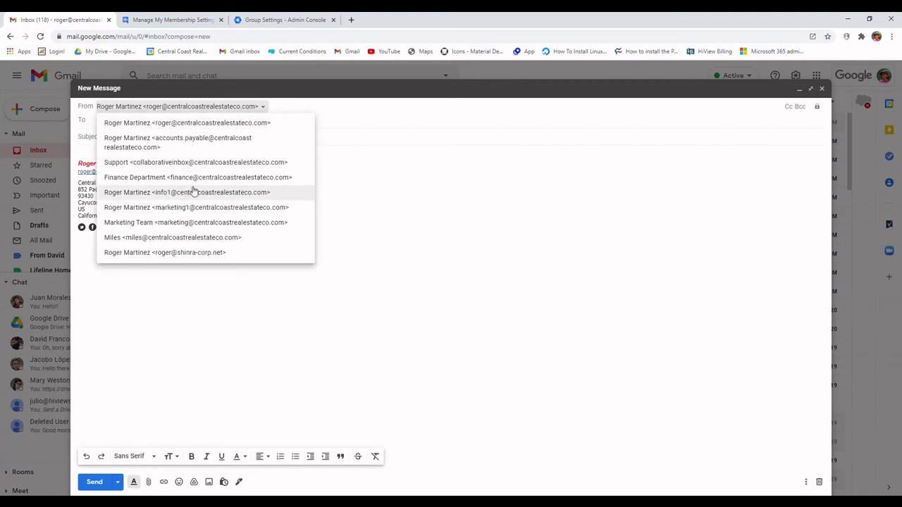
{"action": "left_click", "coordinate": [134, 163]}
{"action": "left_click", "coordinate": [155, 134]}
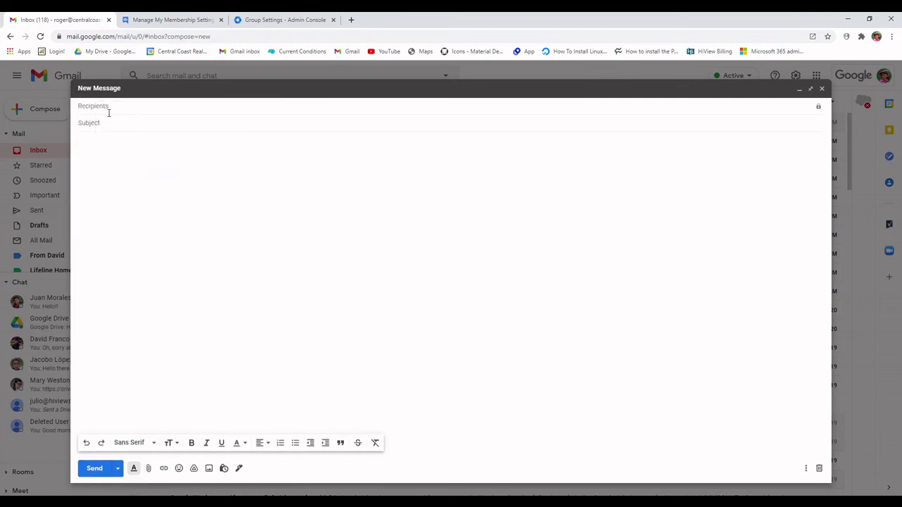
{"action": "left_click", "coordinate": [109, 111]}
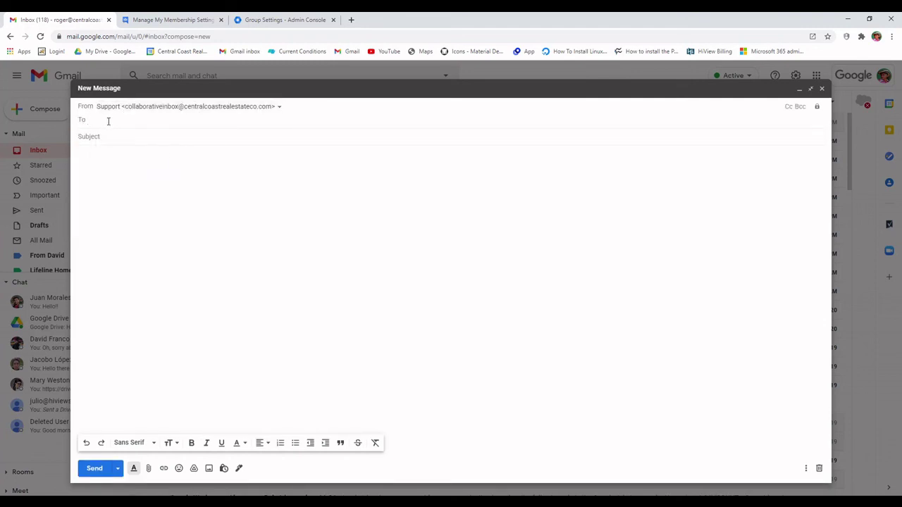